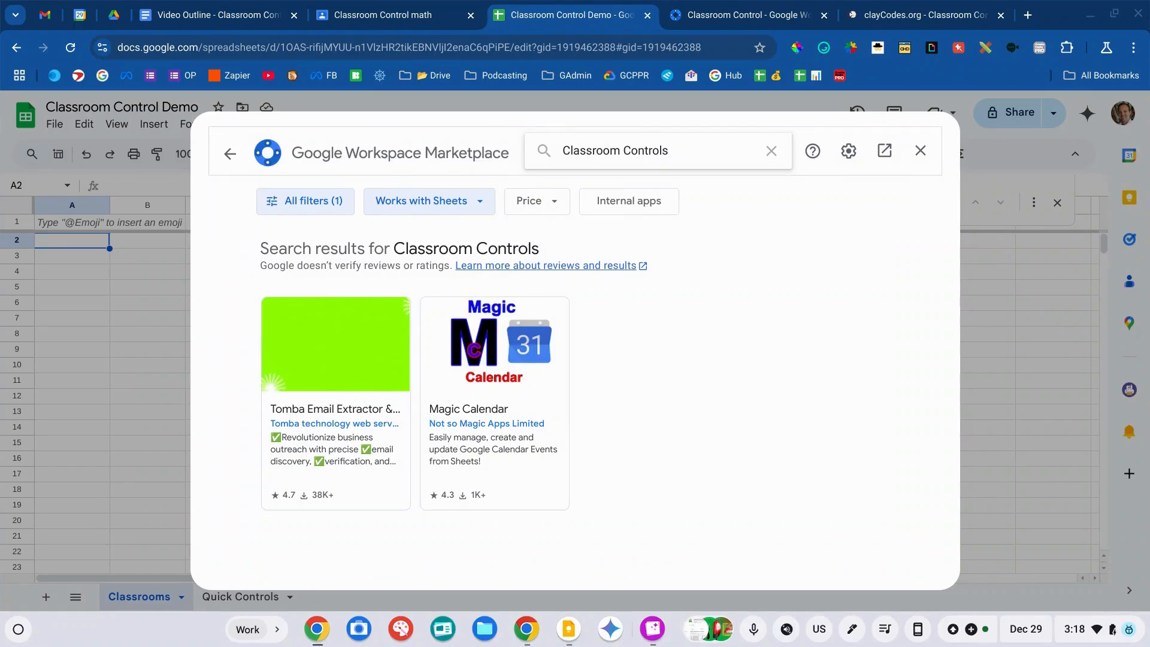
# - Search the Marketplace for 'Classroom Control', view its add-on page, then close the Marketplace
pyautogui.press('BackSpace')
pyautogui.press('Return')
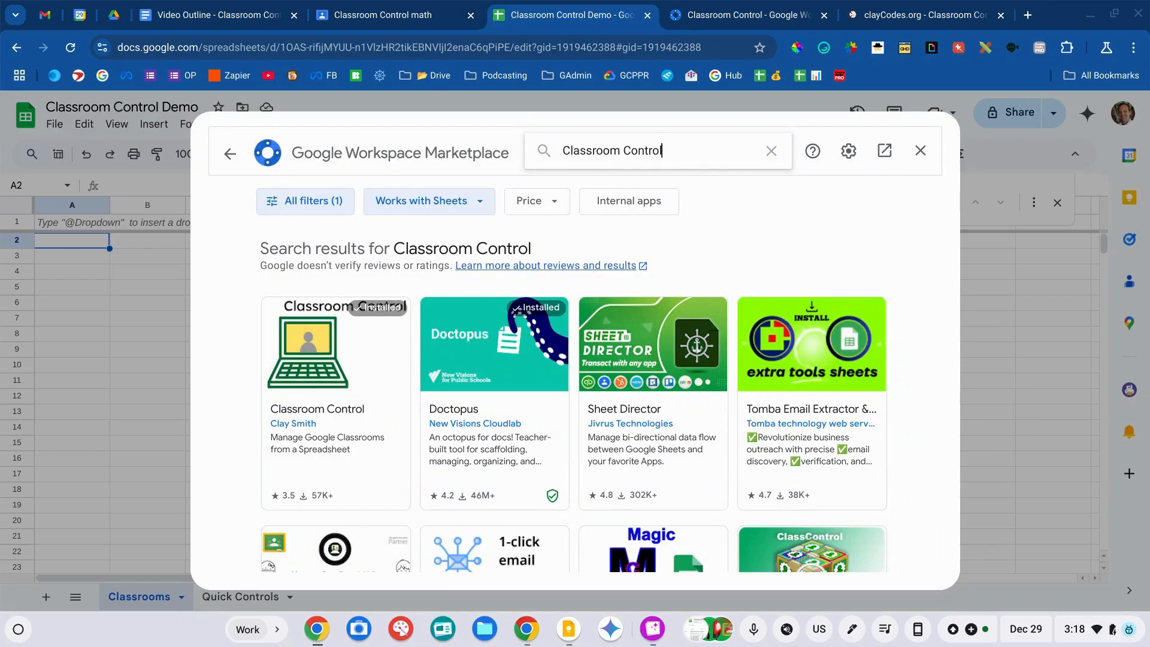
pyautogui.click(359, 361)
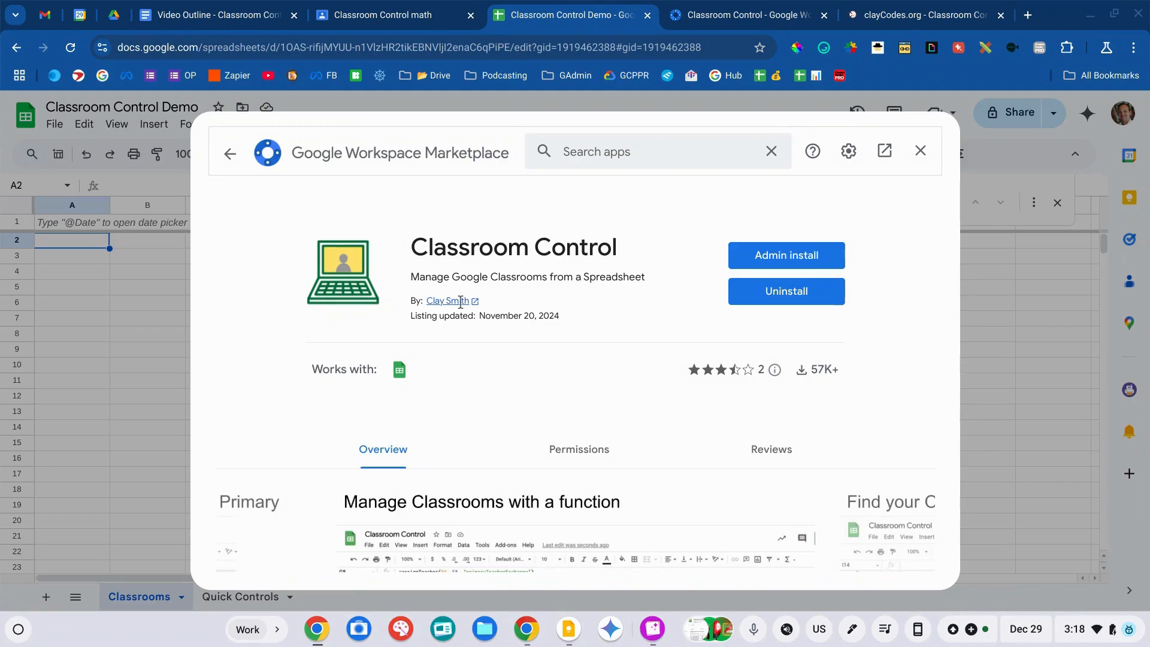
pyautogui.click(918, 151)
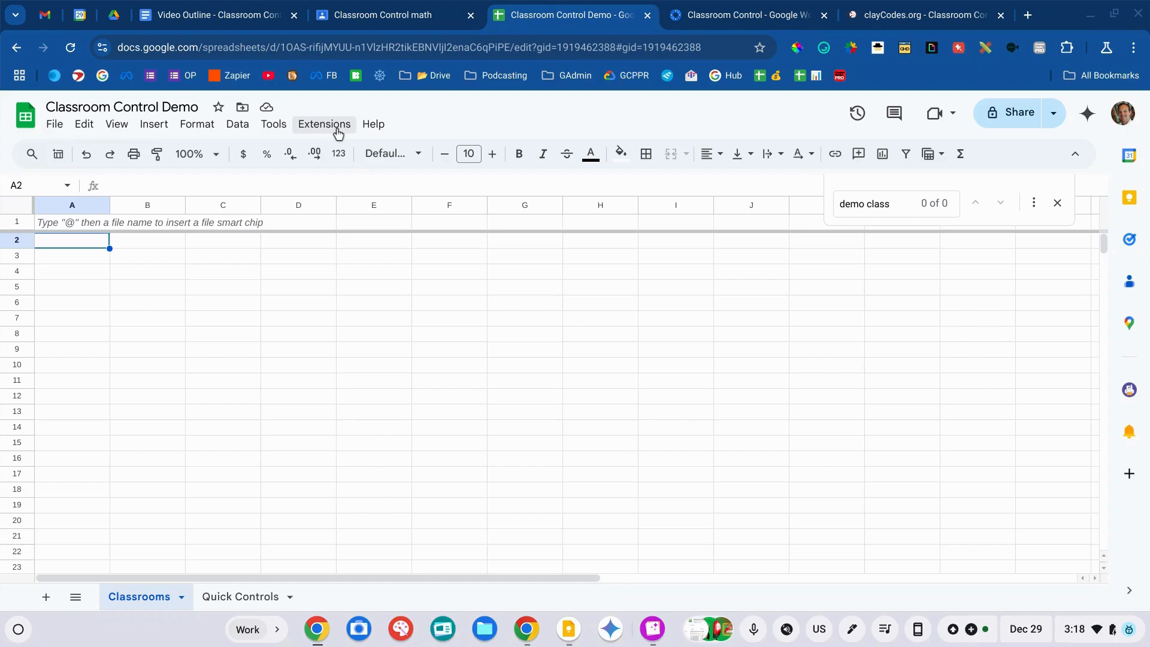
# - Run Classroom Control's Initialize, then List All Classrooms, from the Extensions menu
pyautogui.click(337, 132)
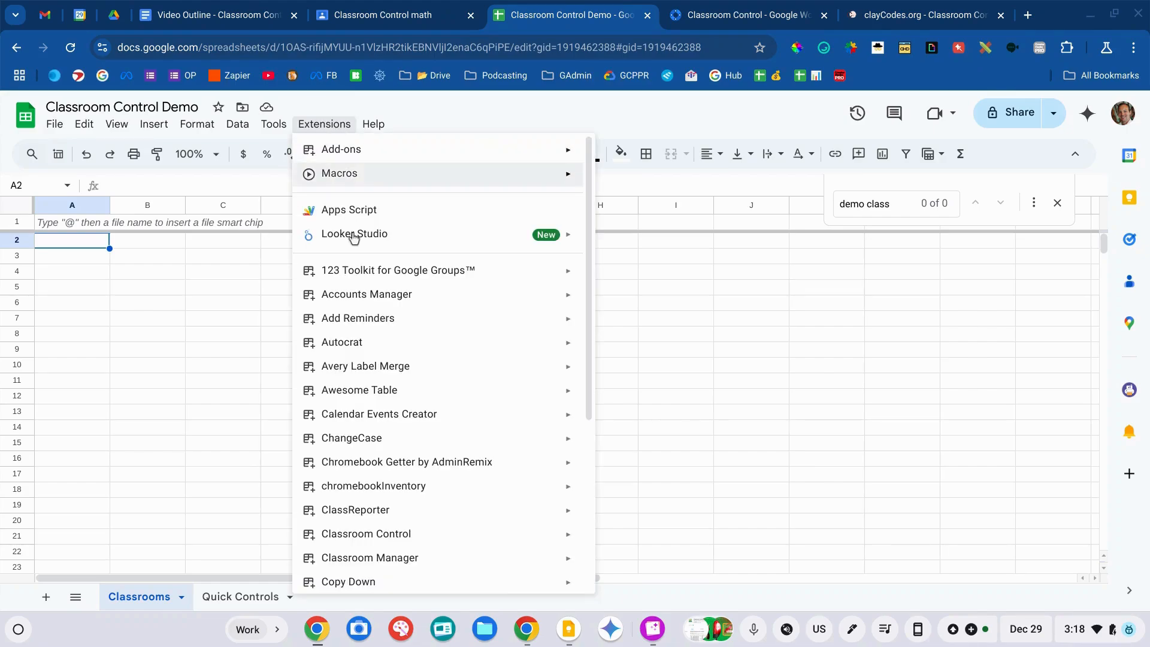
pyautogui.moveTo(369, 437)
pyautogui.scroll(-1, 368, 437)
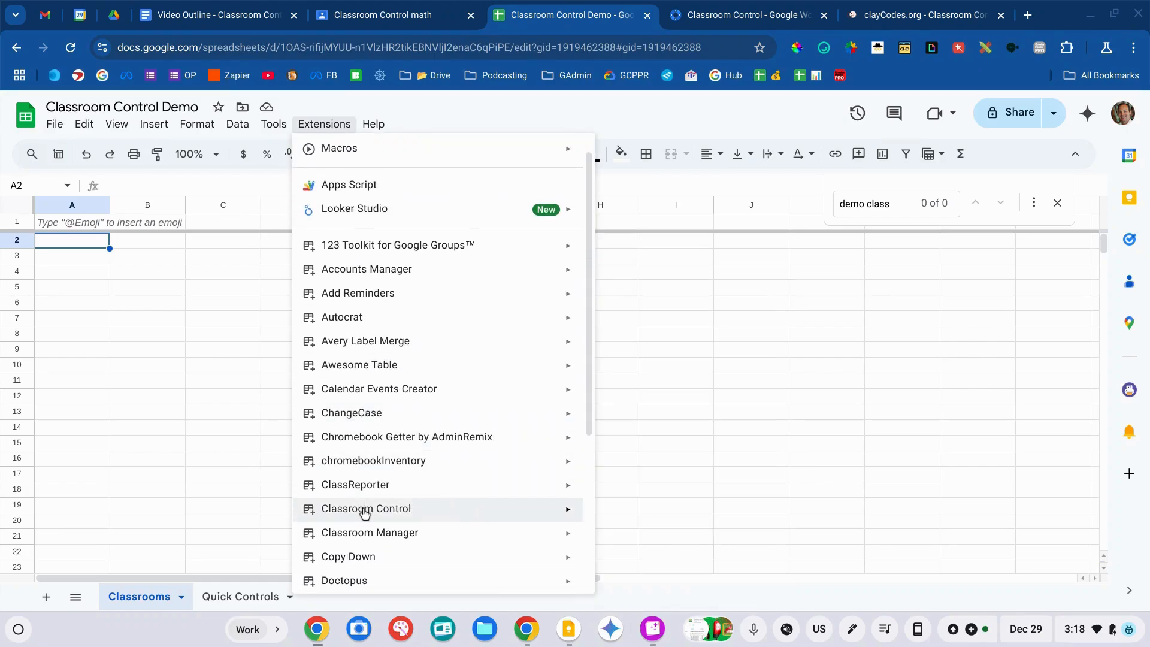
pyautogui.moveTo(365, 511)
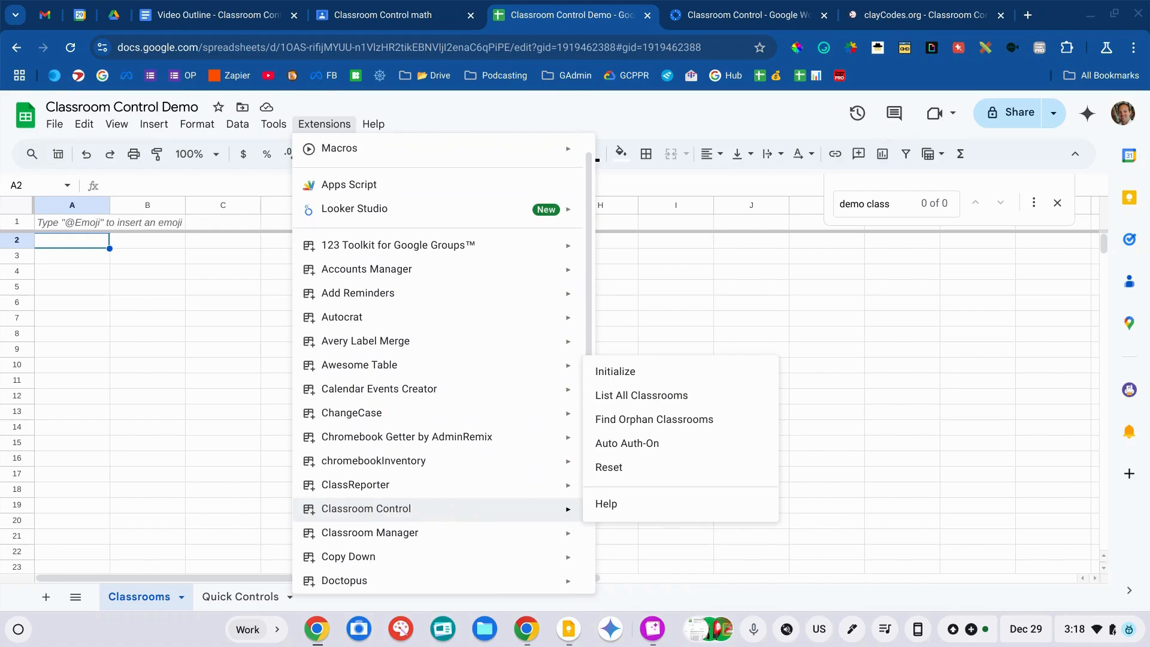
pyautogui.click(615, 372)
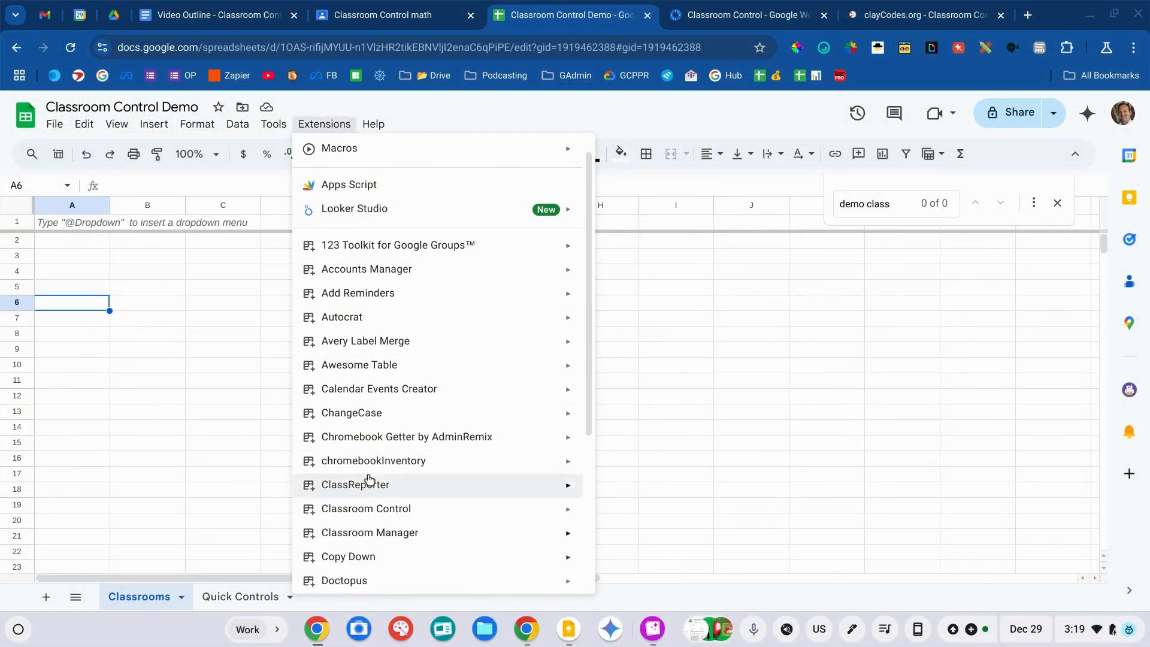
pyautogui.moveTo(372, 508)
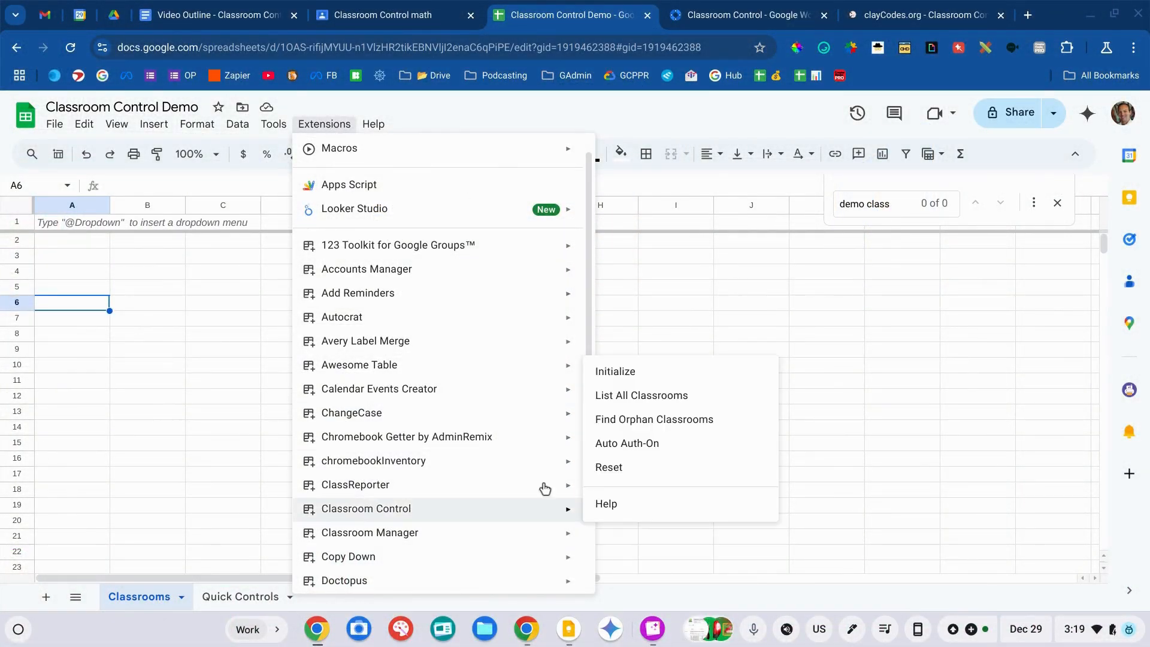
pyautogui.click(653, 395)
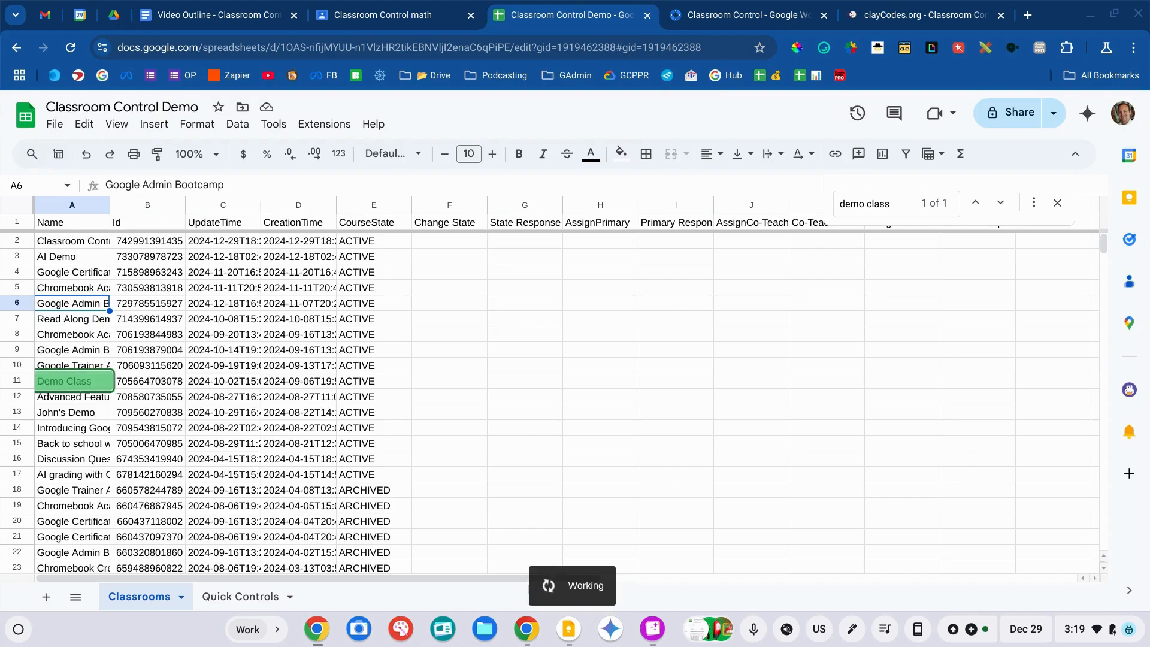
# - Inspect the Change State formula and an UpdateTime value, then bold header row 1
pyautogui.click(545, 345)
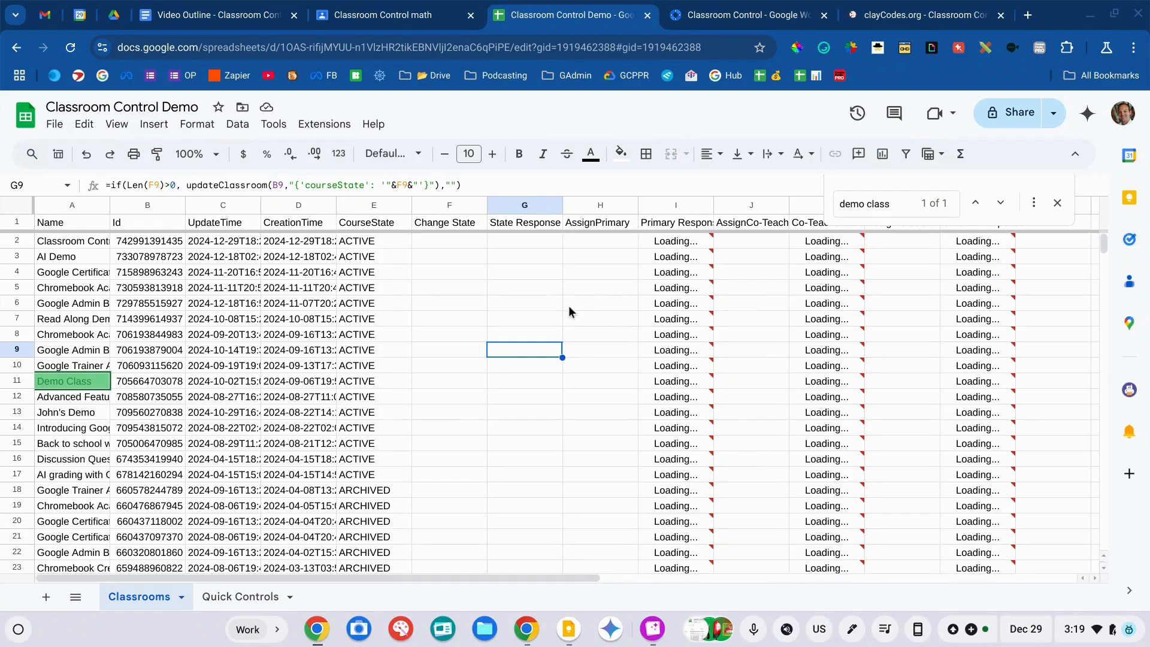
pyautogui.click(201, 277)
pyautogui.click(49, 223)
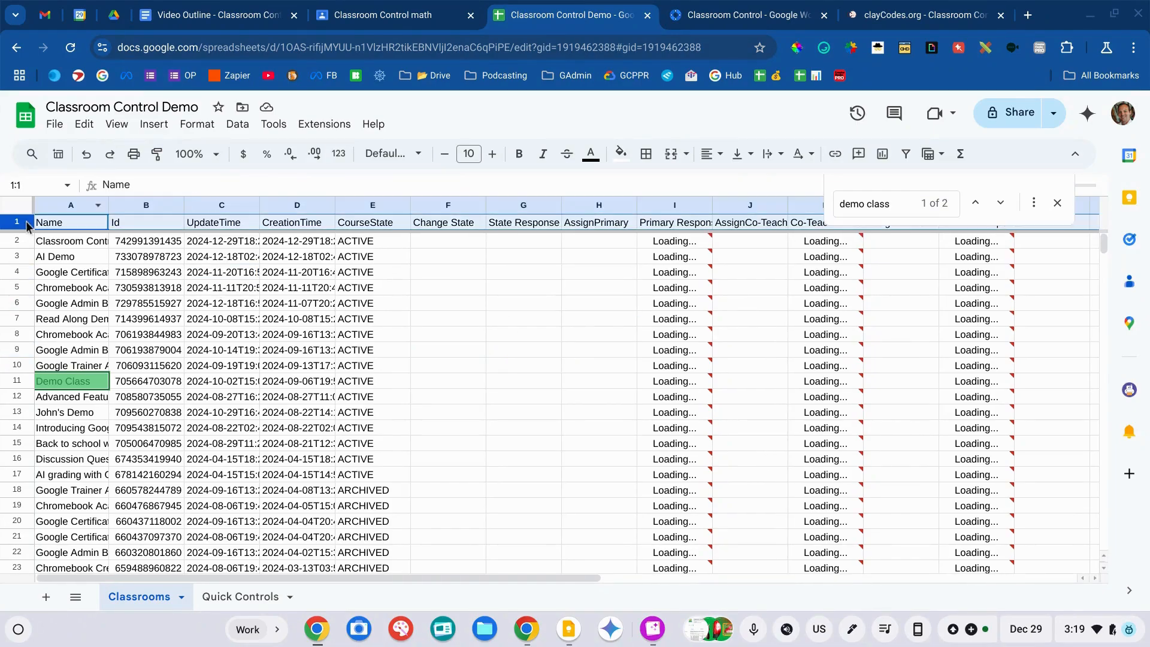
pyautogui.hotkey('ctrl', 'shift', 'Right')
pyautogui.hotkey('ctrl', 'b')
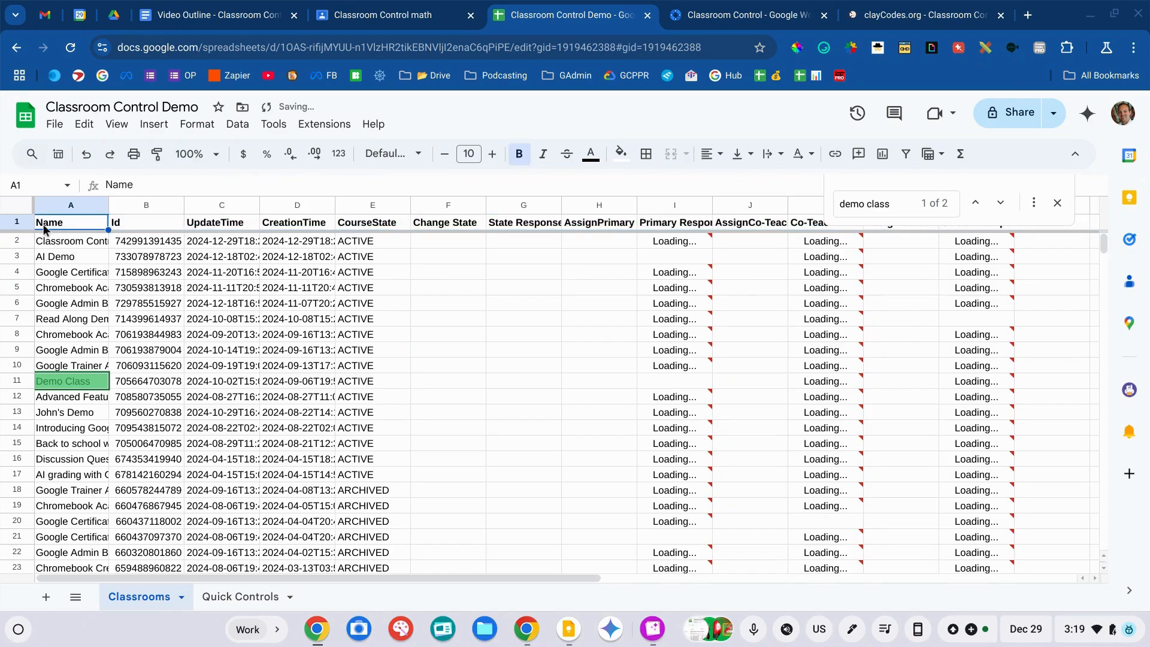
# - Review the headers and the CourseState column's ACTIVE and ARCHIVED values, including Demo Class
pyautogui.press('Right')
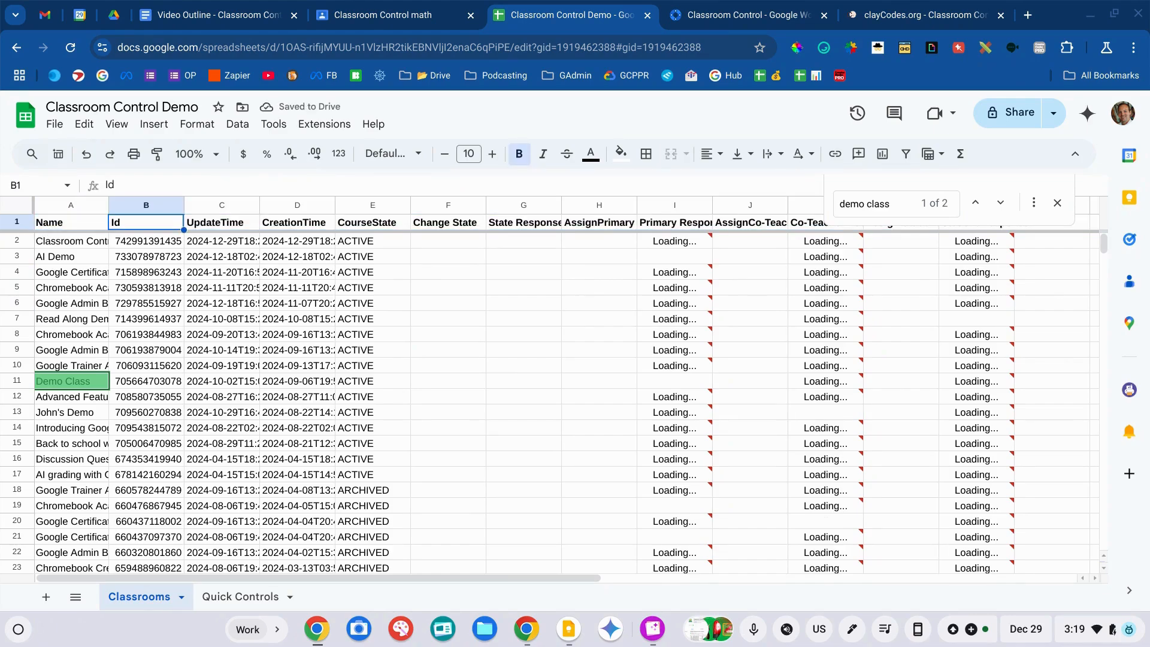
pyautogui.press('Right')
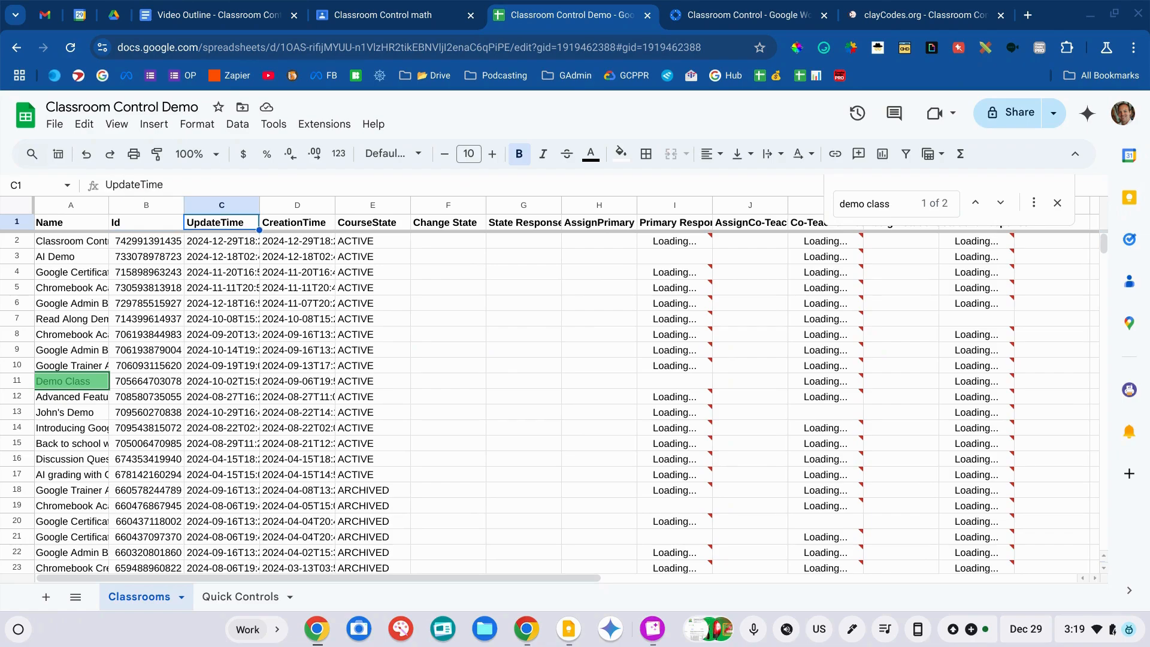
pyautogui.press('Right')
pyautogui.press('Right')
pyautogui.press('Right')
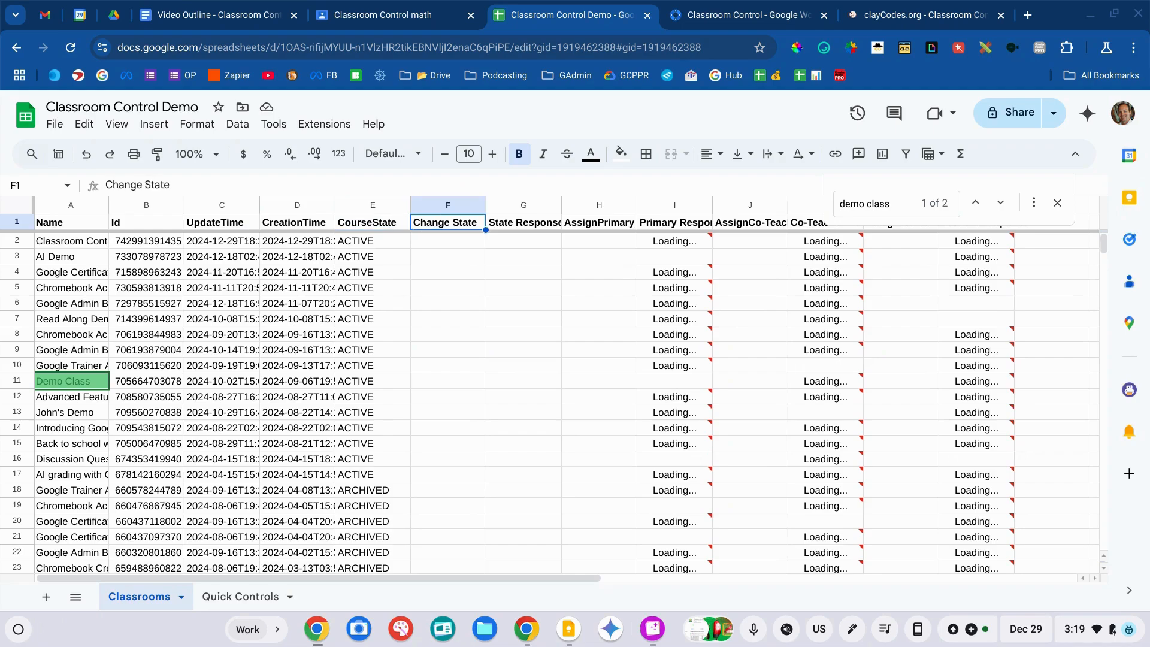
pyautogui.press('Left')
pyautogui.click(351, 206)
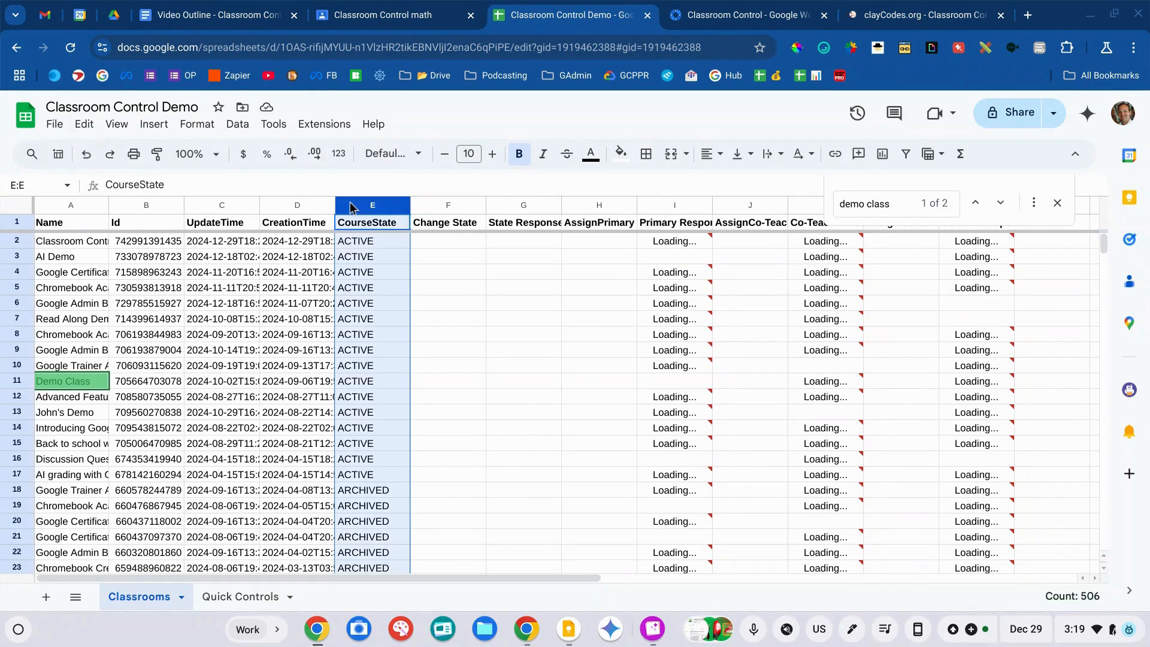
pyautogui.click(354, 252)
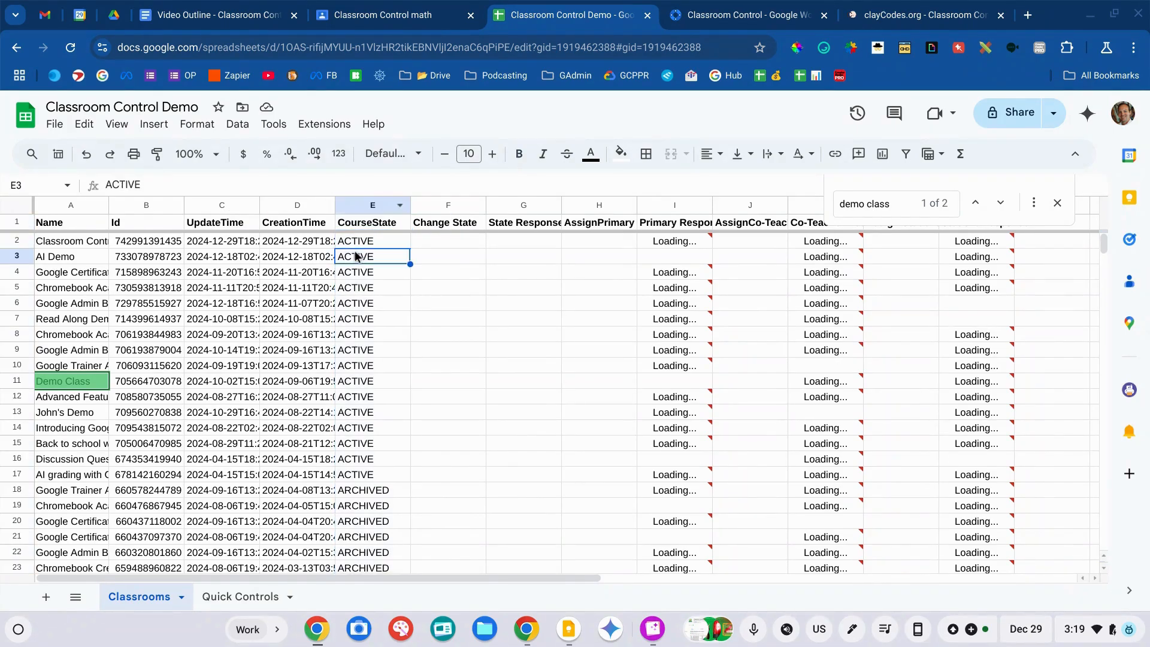
pyautogui.click(370, 492)
pyautogui.scroll(-15, 369, 495)
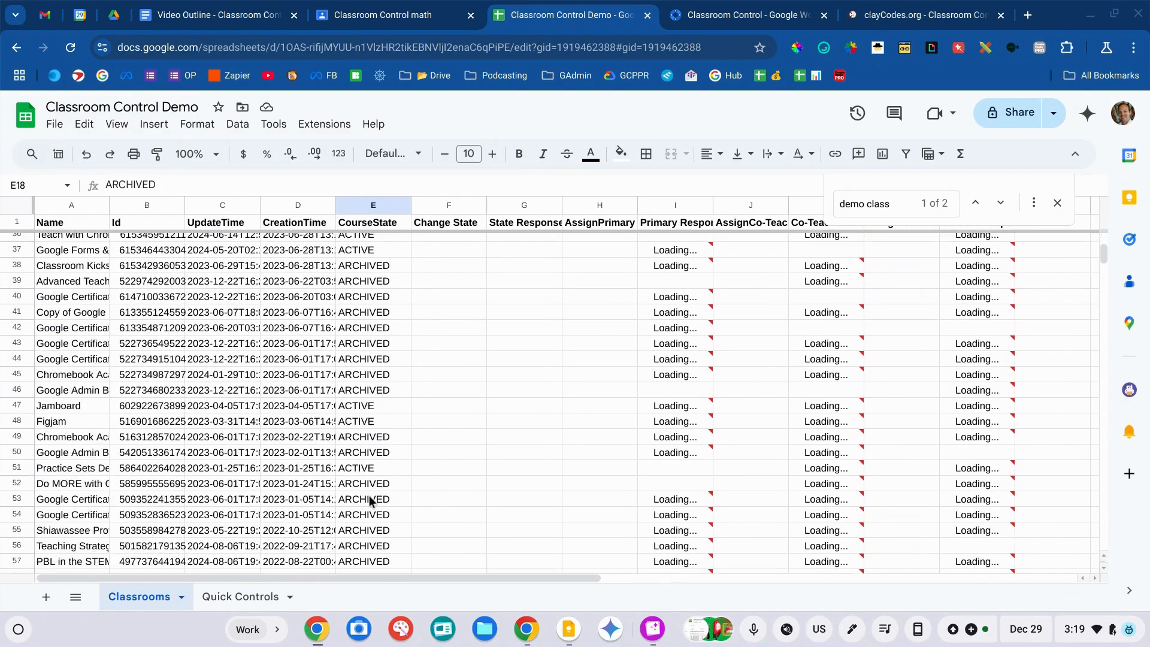
pyautogui.scroll(-20, 370, 500)
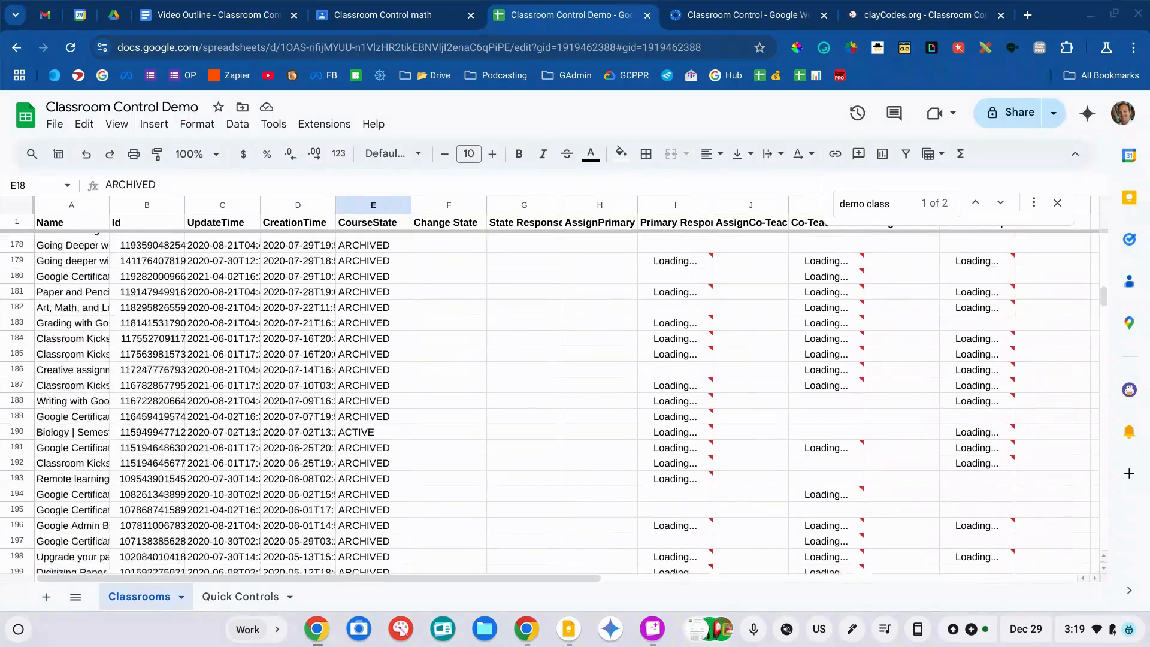
pyautogui.scroll(20, 369, 500)
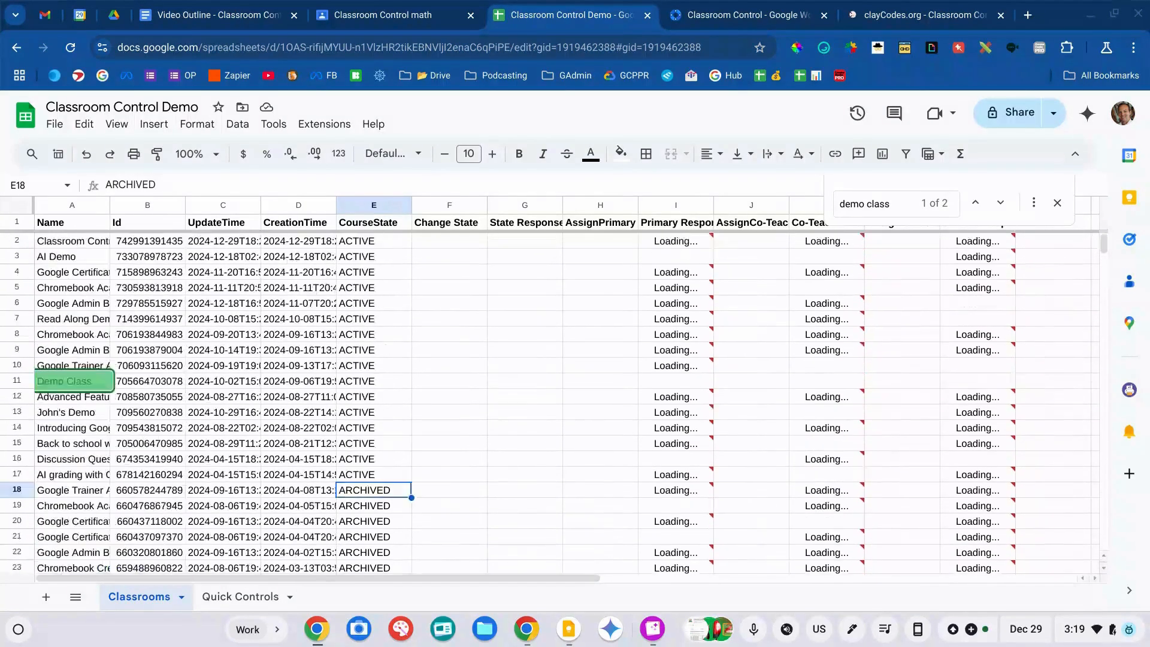
pyautogui.click(429, 418)
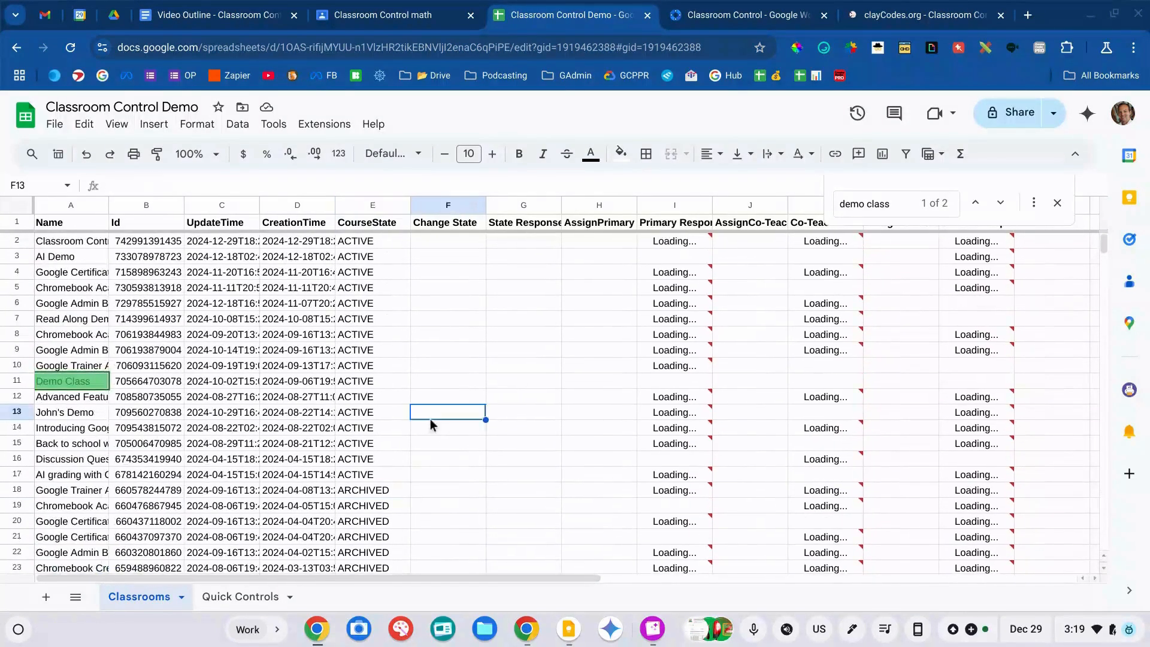
pyautogui.click(379, 384)
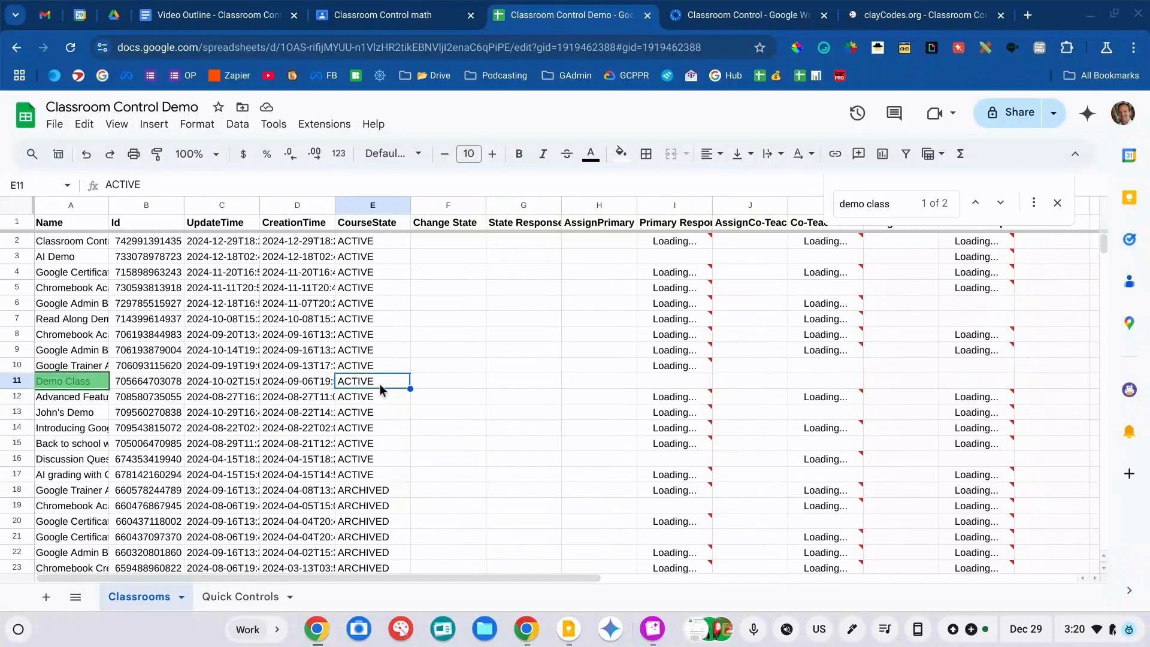
# - Enter 'Archived' in Demo Class's Change State cell F11 and dismiss the error popup
pyautogui.press('Right')
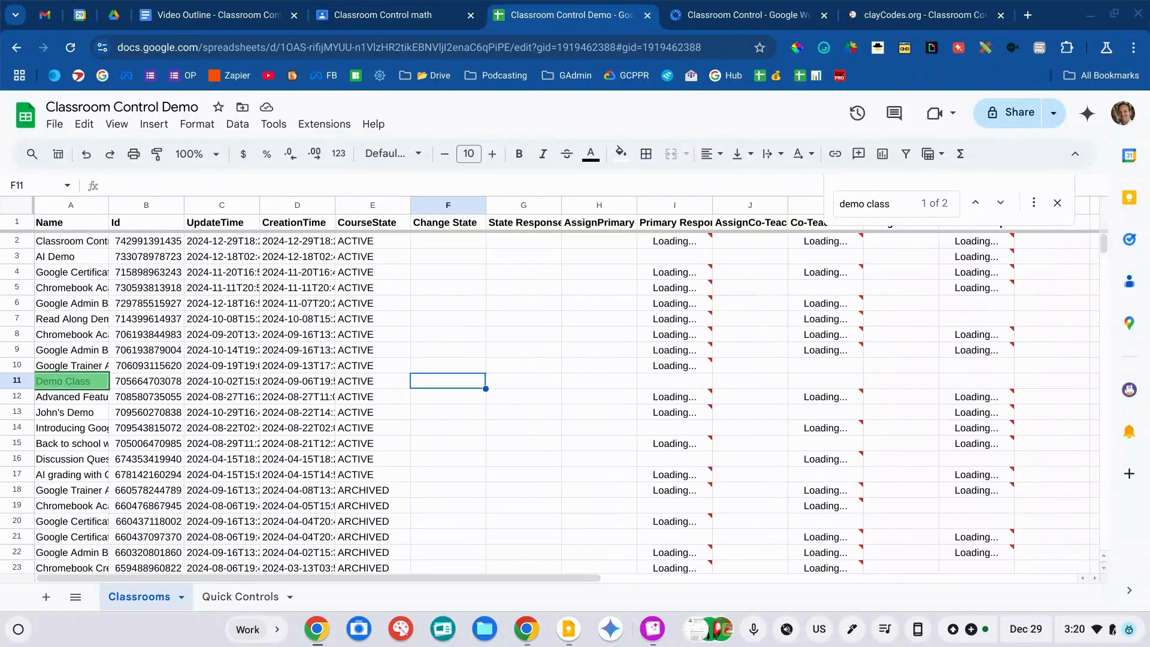
pyautogui.press('Left')
pyautogui.press('Left')
pyautogui.press('Left')
pyautogui.press('Left')
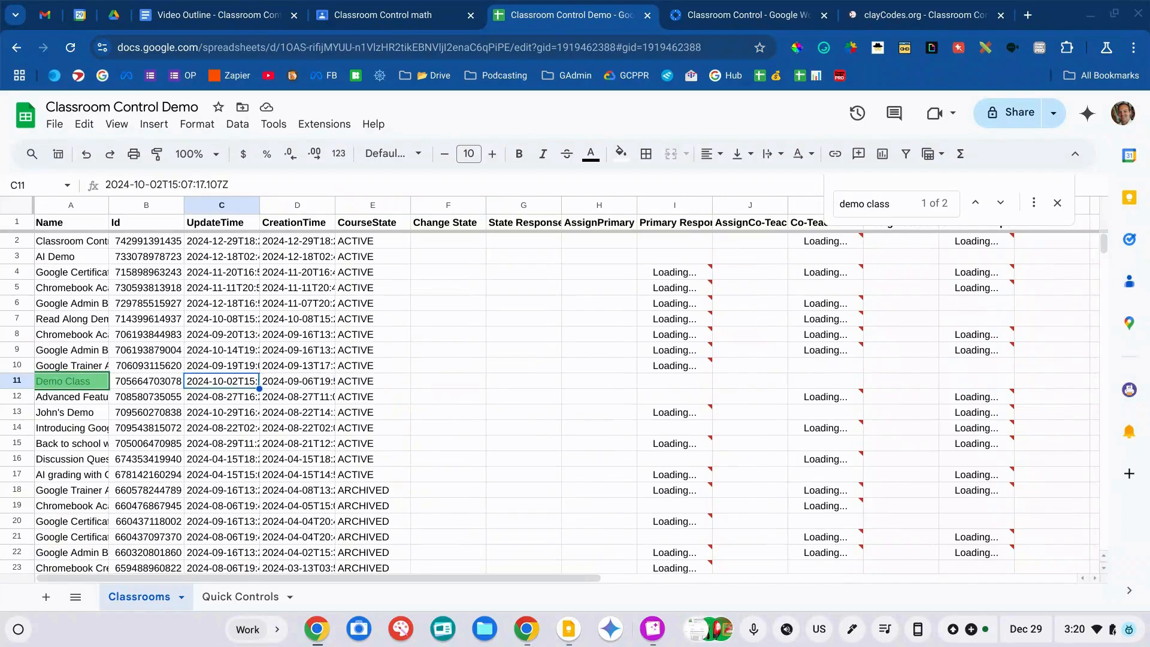
pyautogui.click(82, 385)
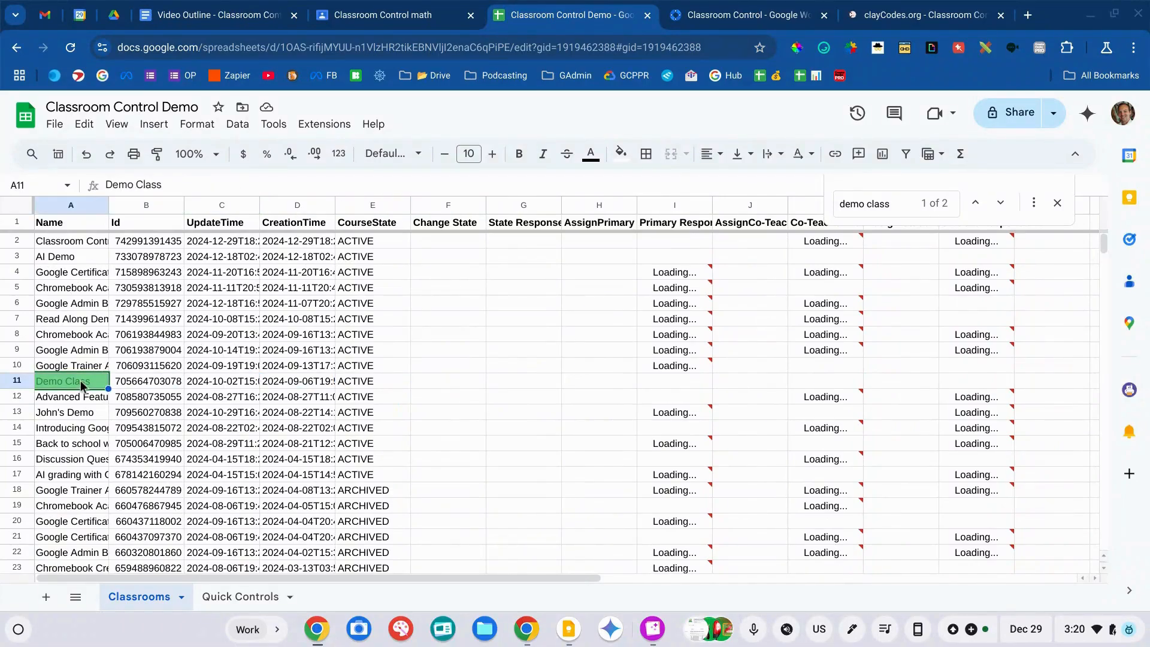
pyautogui.click(413, 384)
pyautogui.press('Left')
pyautogui.press('Left')
pyautogui.press('Right')
pyautogui.press('Right')
pyautogui.press('Left')
pyautogui.press('Right')
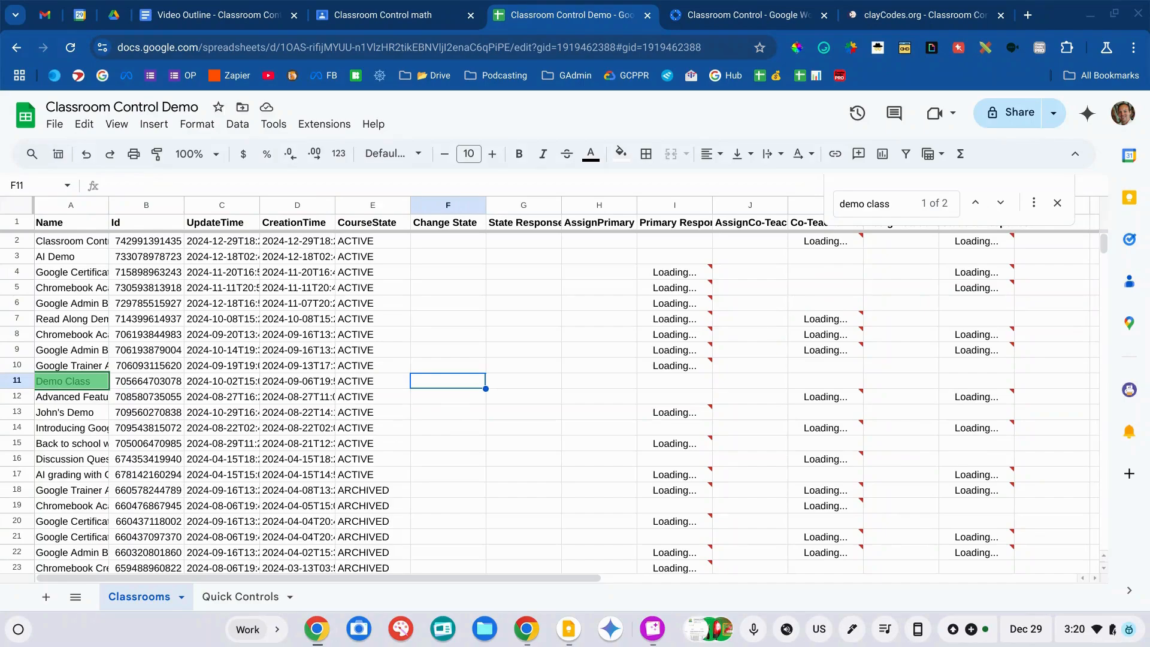
pyautogui.write('Archive')
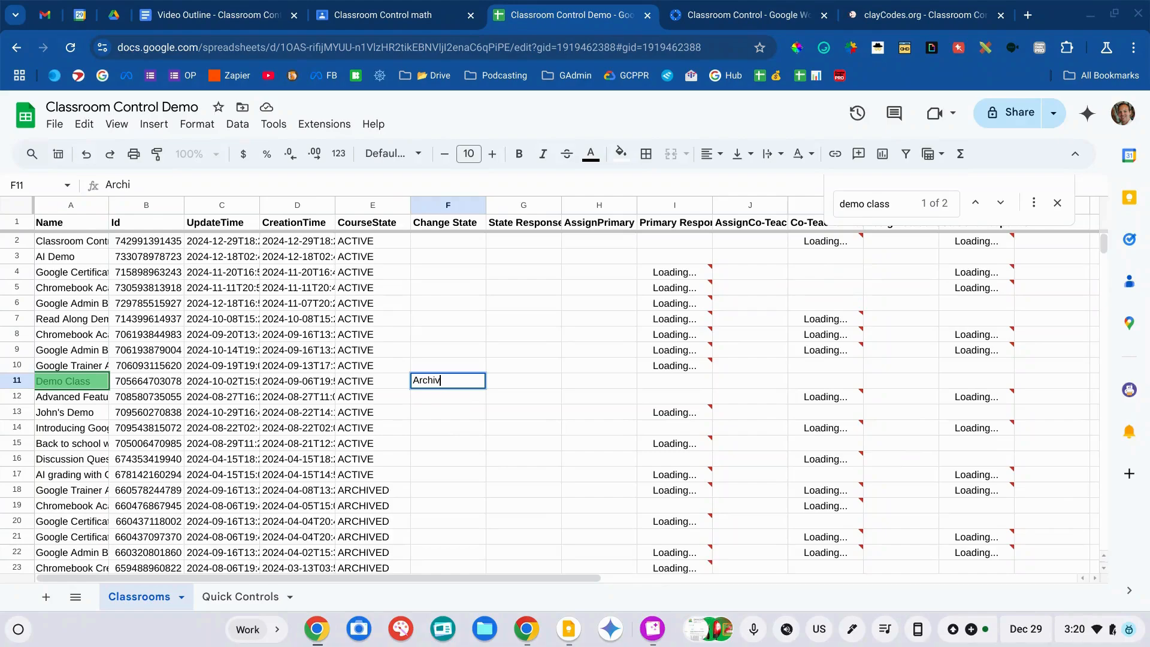
pyautogui.press('Return')
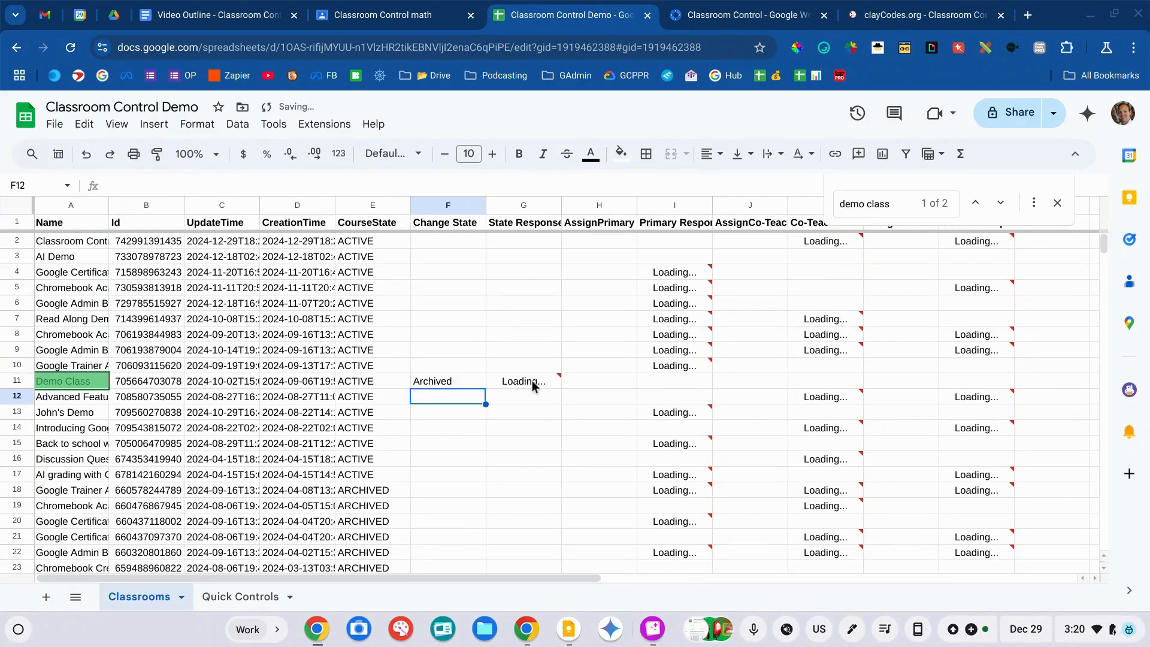
pyautogui.moveTo(532, 379)
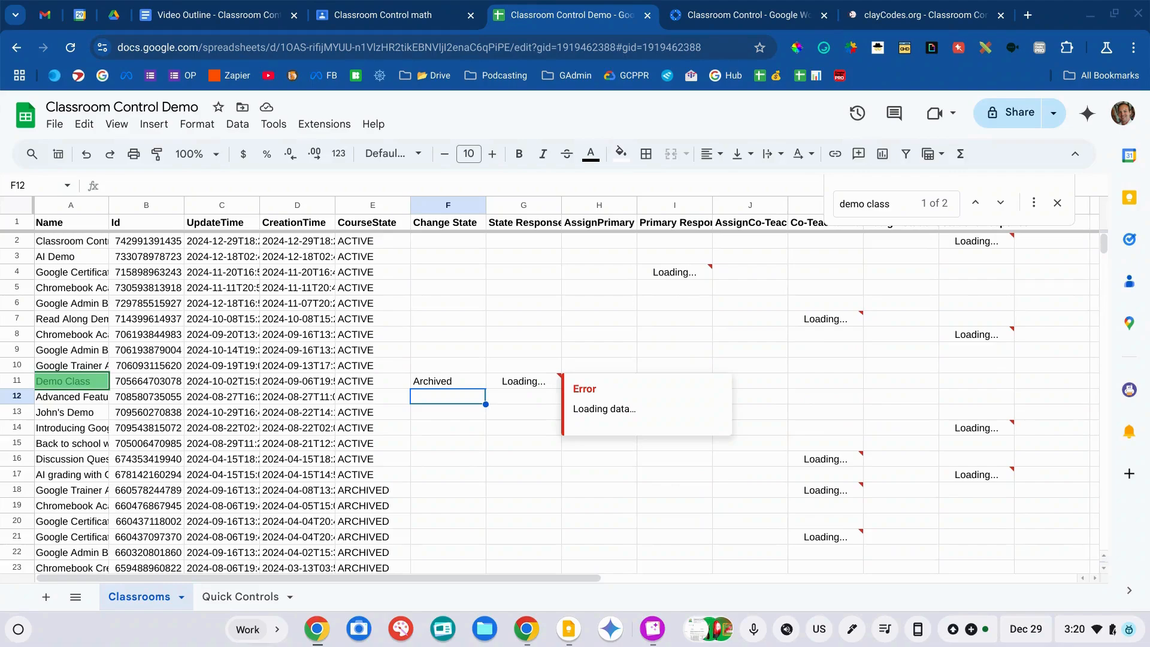
pyautogui.click(580, 329)
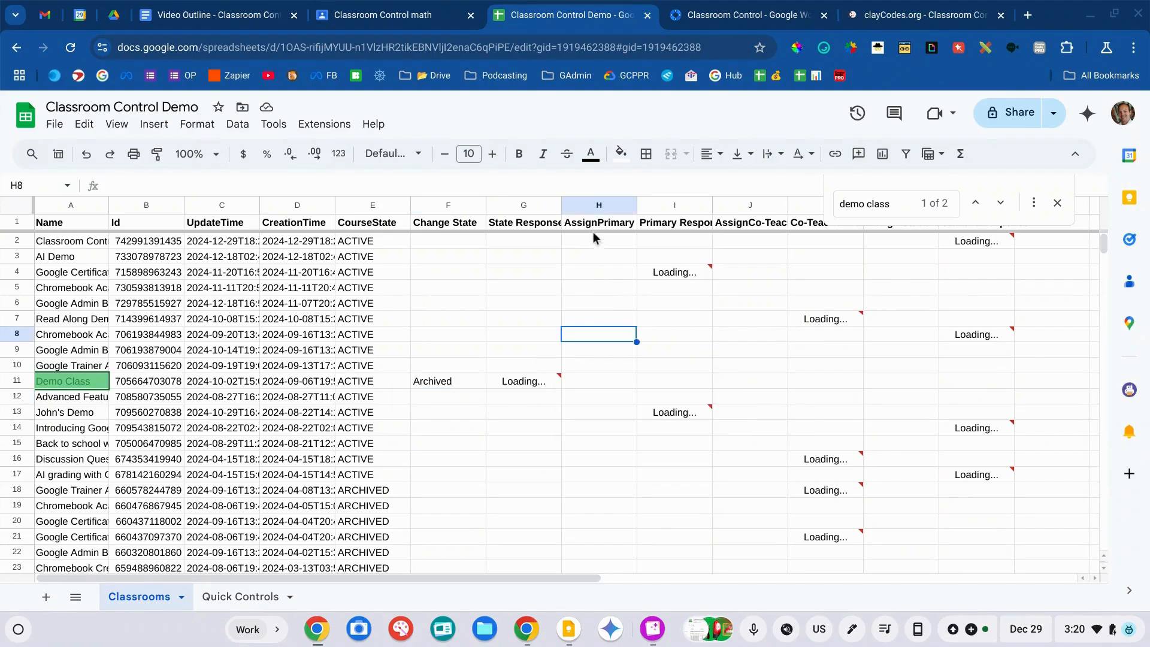
# - Check Demo Class's State Response reads ok, browsing row 11's AssignPrimary, Co-Teacher and Assign Student cells
pyautogui.click(590, 226)
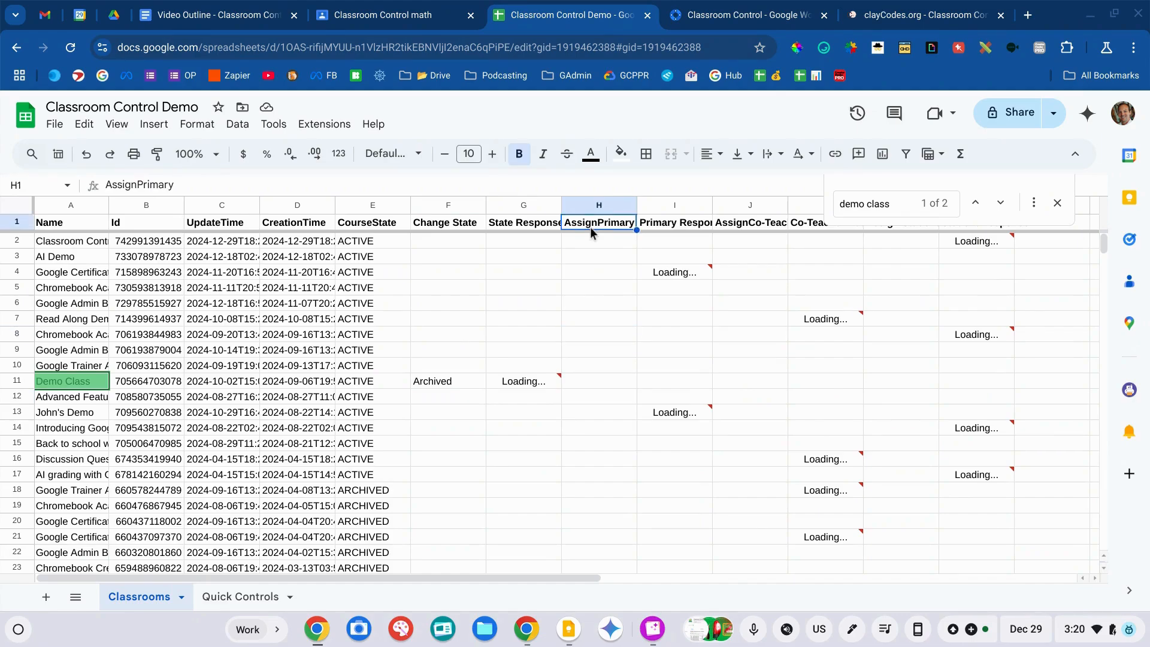
pyautogui.click(591, 386)
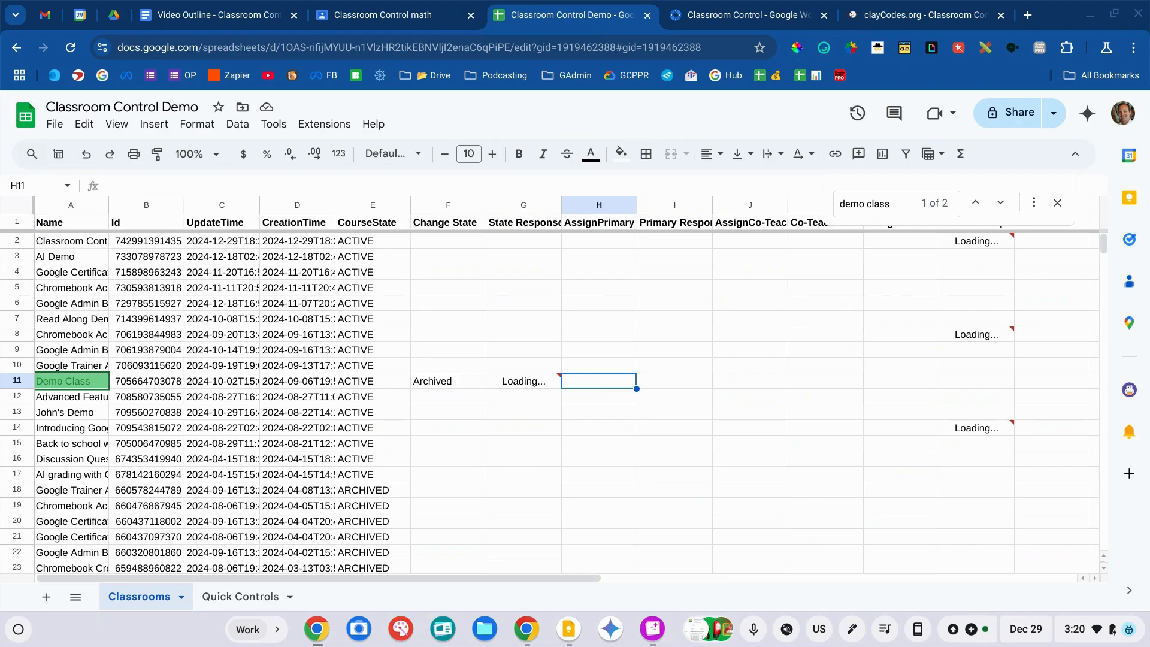
pyautogui.press('Right')
pyautogui.press('Right')
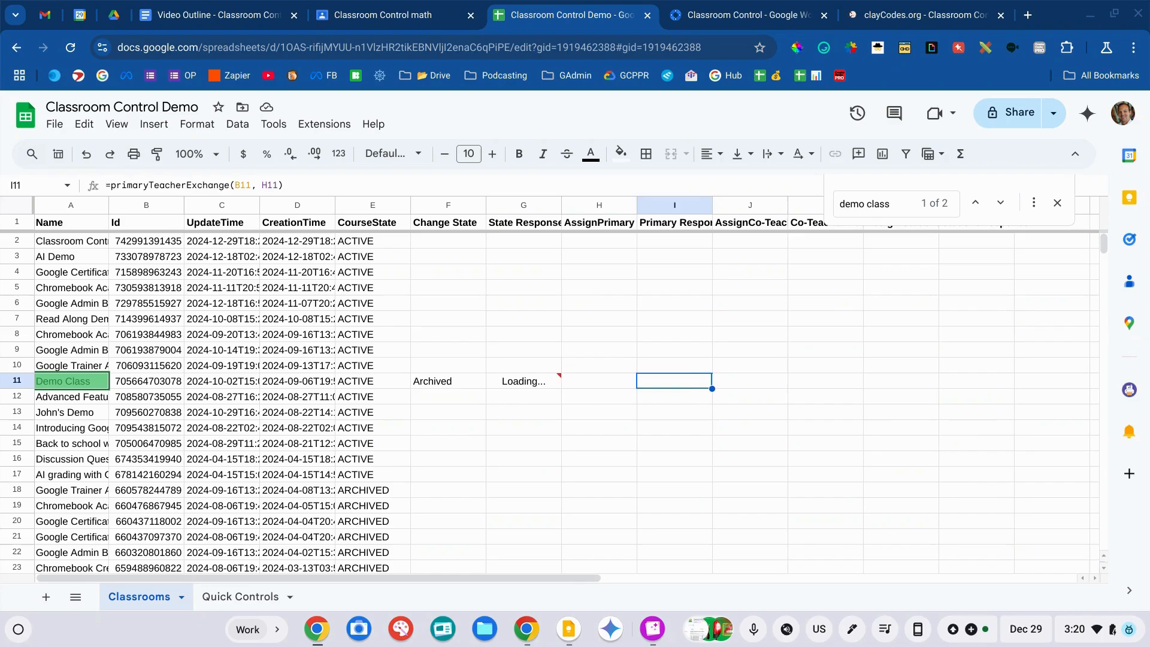
pyautogui.press('Right')
pyautogui.press('Right')
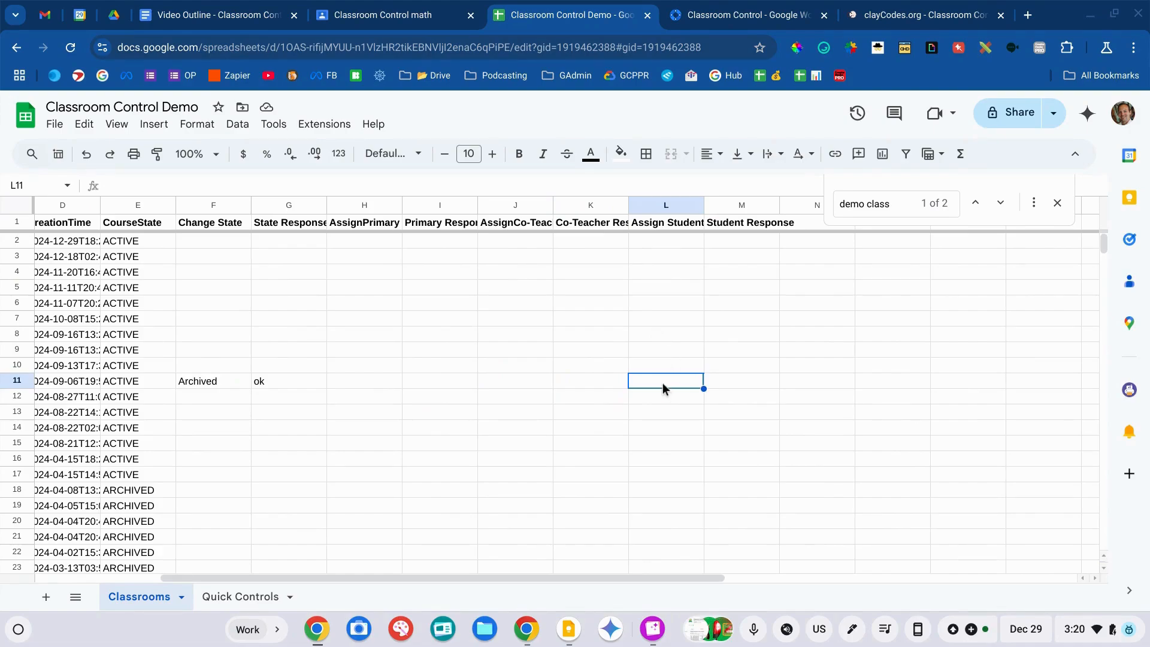
pyautogui.press('Left')
pyautogui.press('Right')
pyautogui.press('Left')
pyautogui.press('Left')
pyautogui.press('Left')
pyautogui.press('Left')
pyautogui.press('Left')
pyautogui.press('Left')
pyautogui.press('Left')
pyautogui.press('Right')
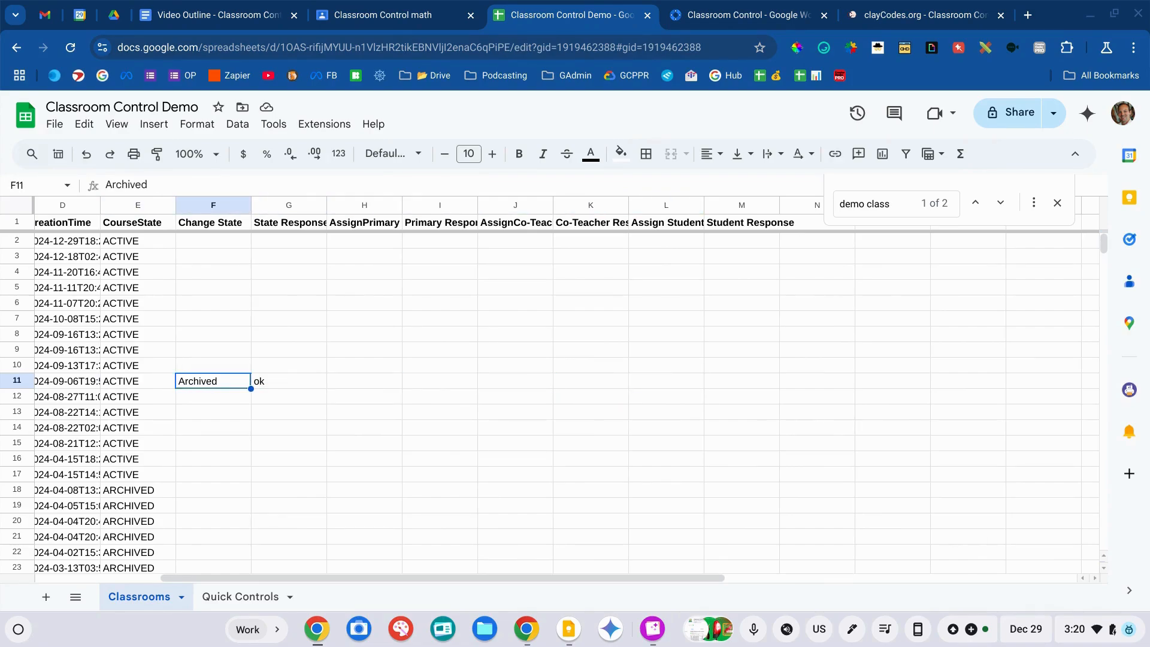
pyautogui.press('Down')
pyautogui.press('Right')
pyautogui.press('Right')
pyautogui.press('Right')
pyautogui.press('Right')
pyautogui.press('Right')
pyautogui.press('Right')
pyautogui.press('Right')
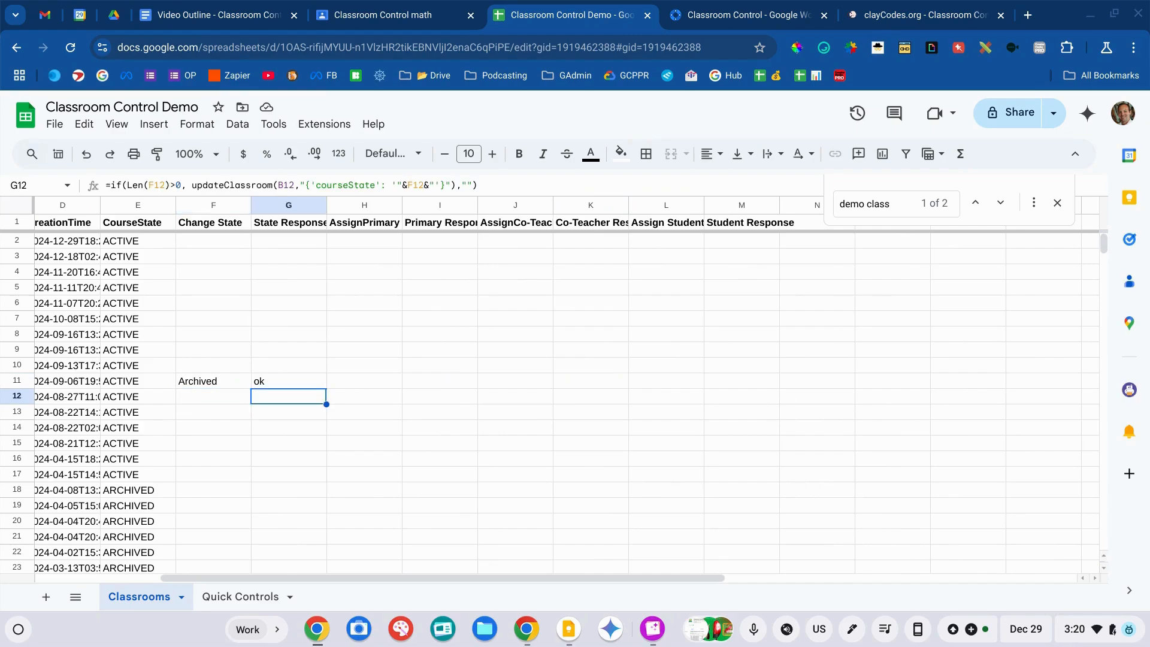
# - Enter the student's e-mail address in row 12's Assign Student cell L12
pyautogui.press('Left')
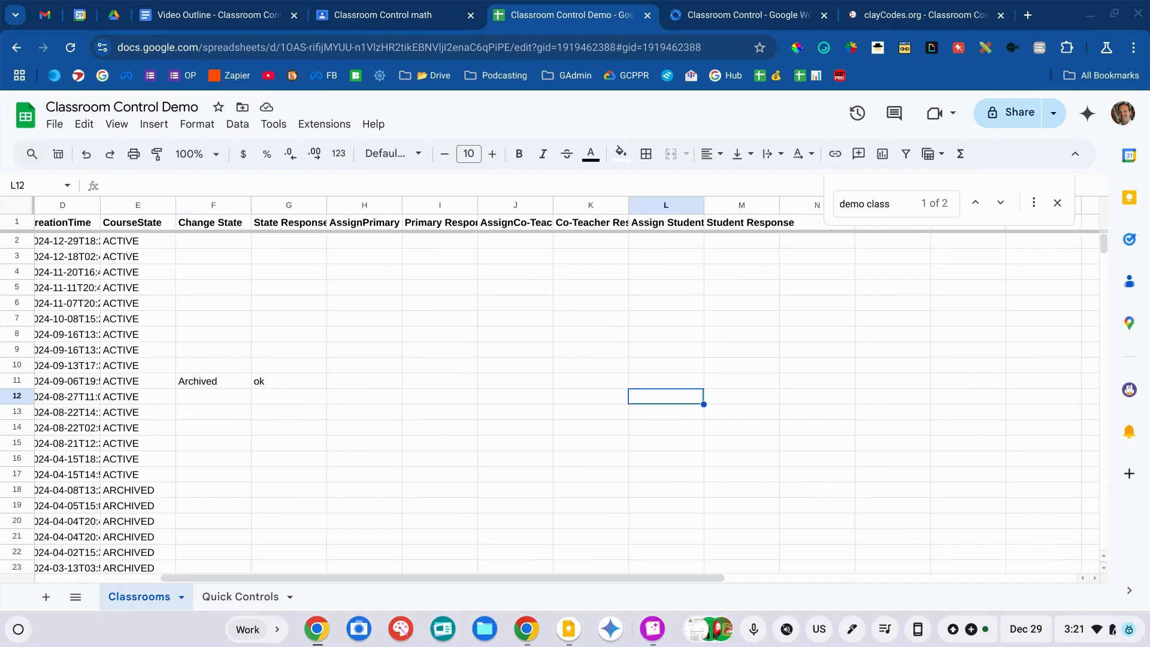
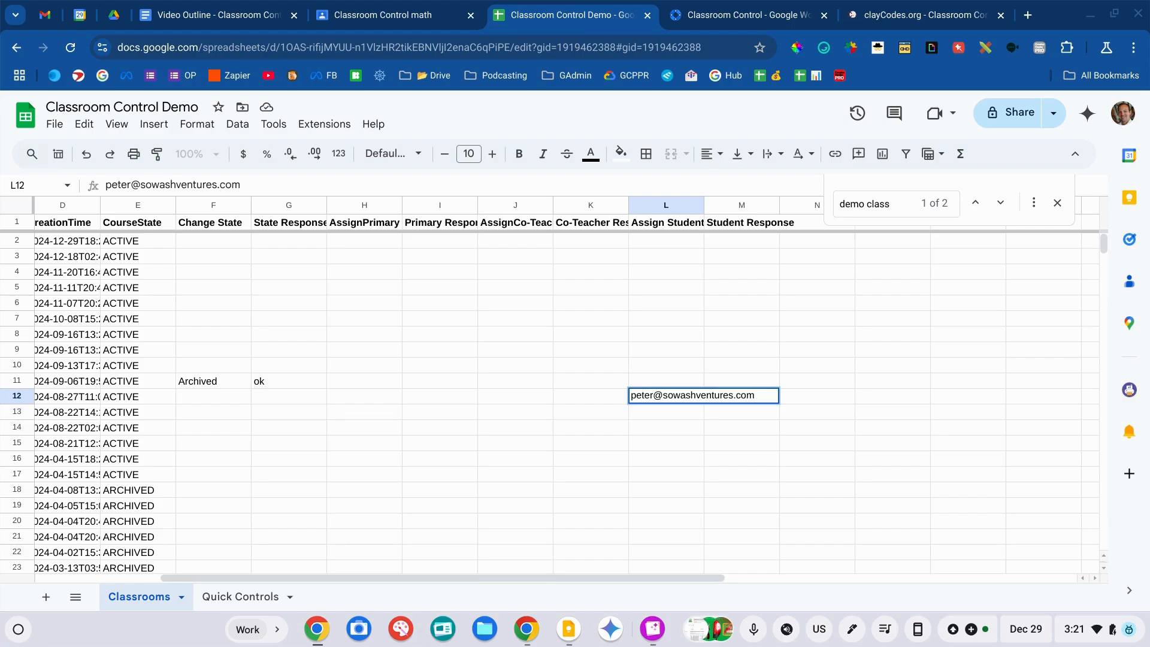
pyautogui.press('Return')
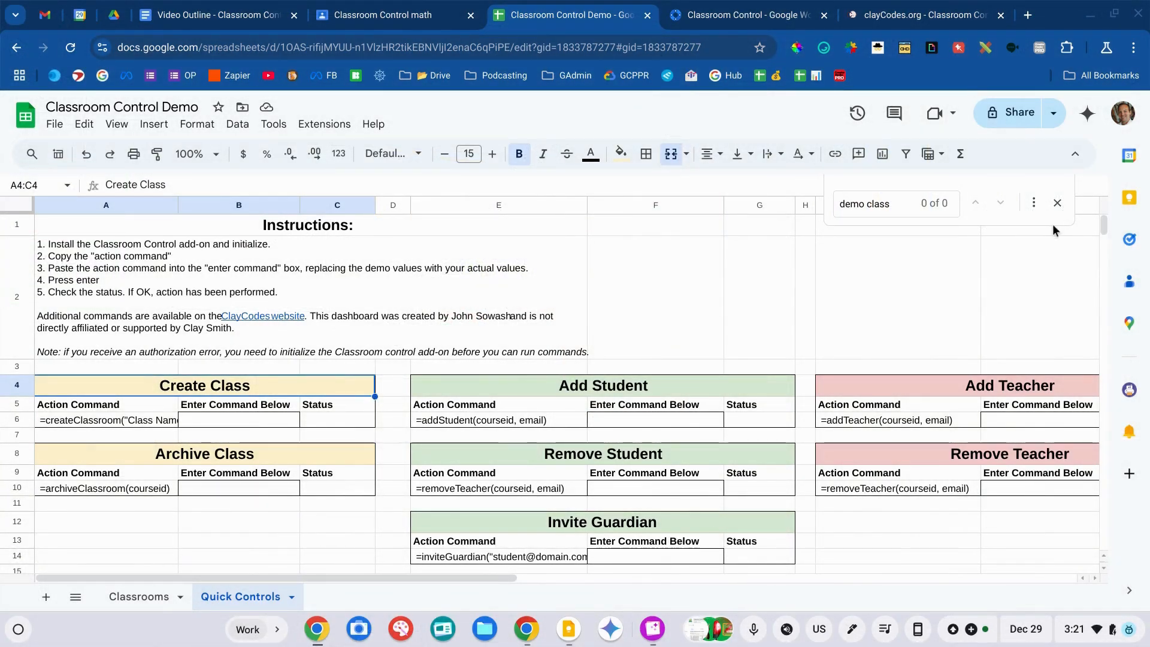
# - Close the search box and review the Quick Controls panels down to the addStudent command
pyautogui.click(1058, 204)
pyautogui.click(1032, 268)
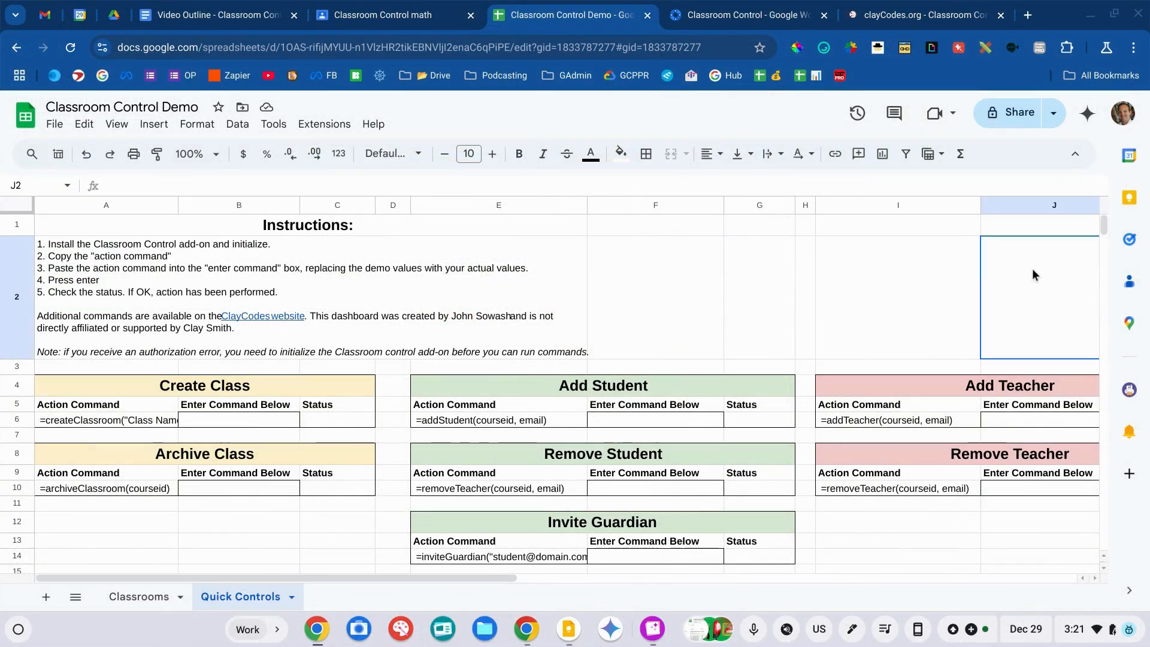
pyautogui.click(744, 298)
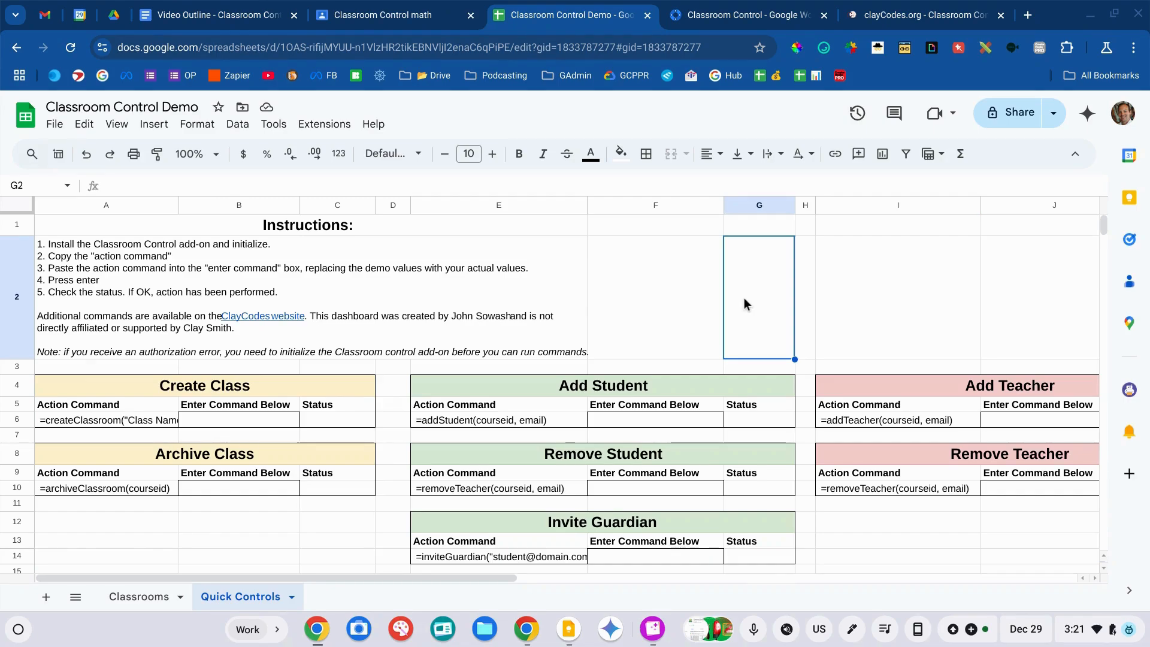
pyautogui.scroll(-1, 744, 299)
pyautogui.scroll(-1, 745, 303)
pyautogui.scroll(-1, 744, 303)
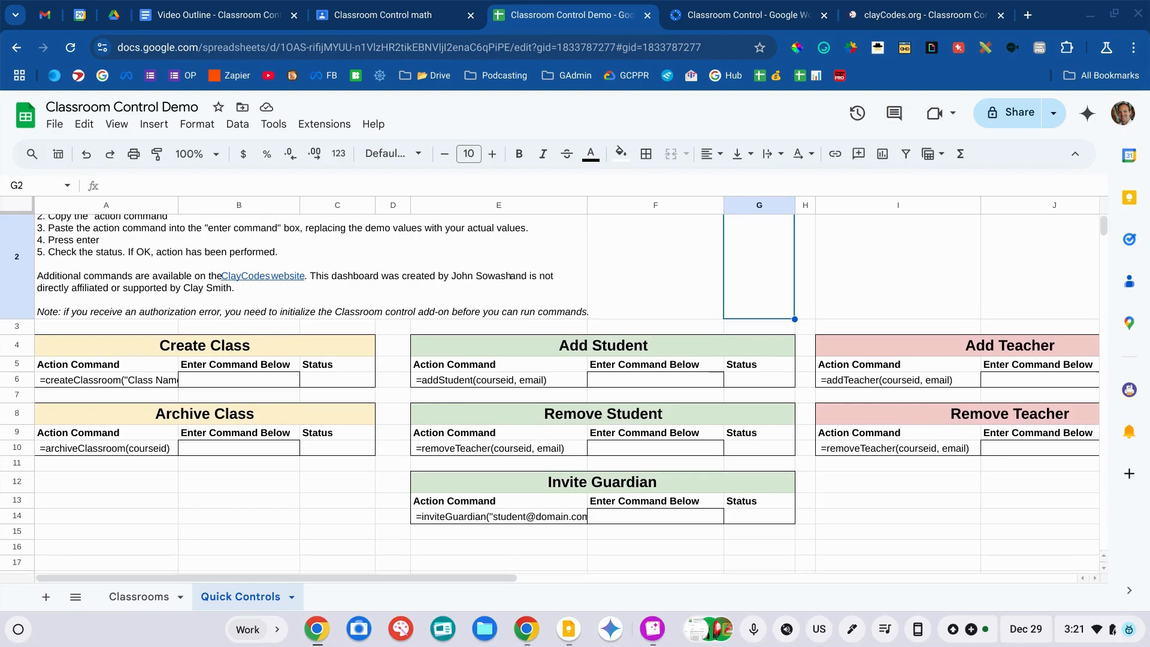
pyautogui.scroll(-2, 550, 390)
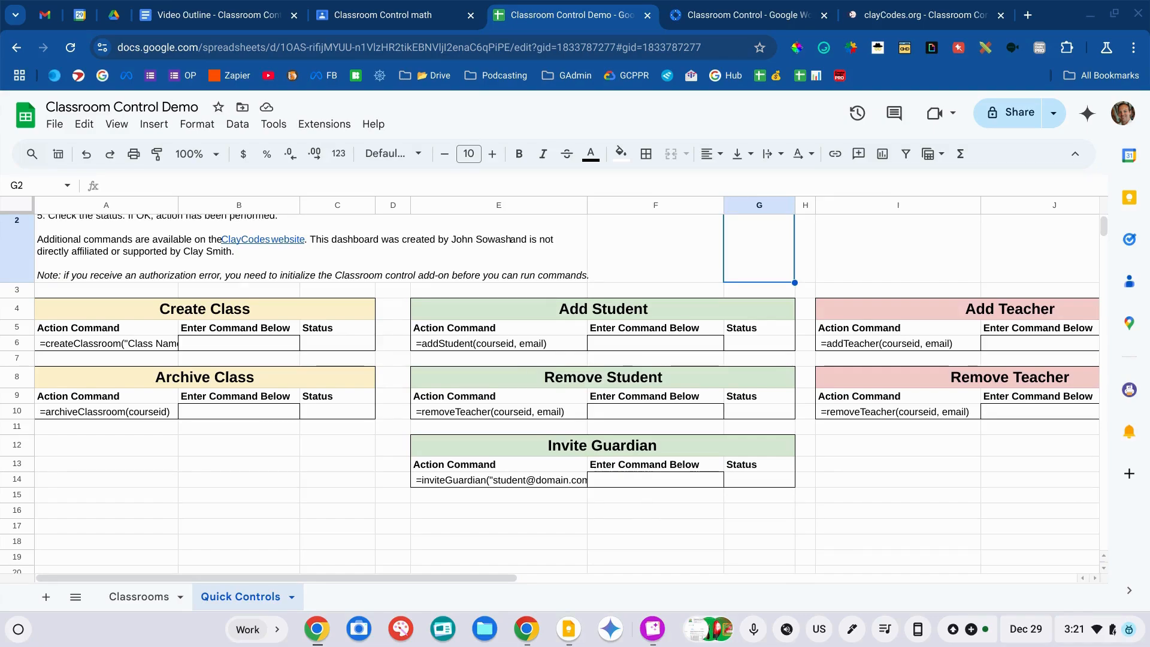
pyautogui.click(556, 344)
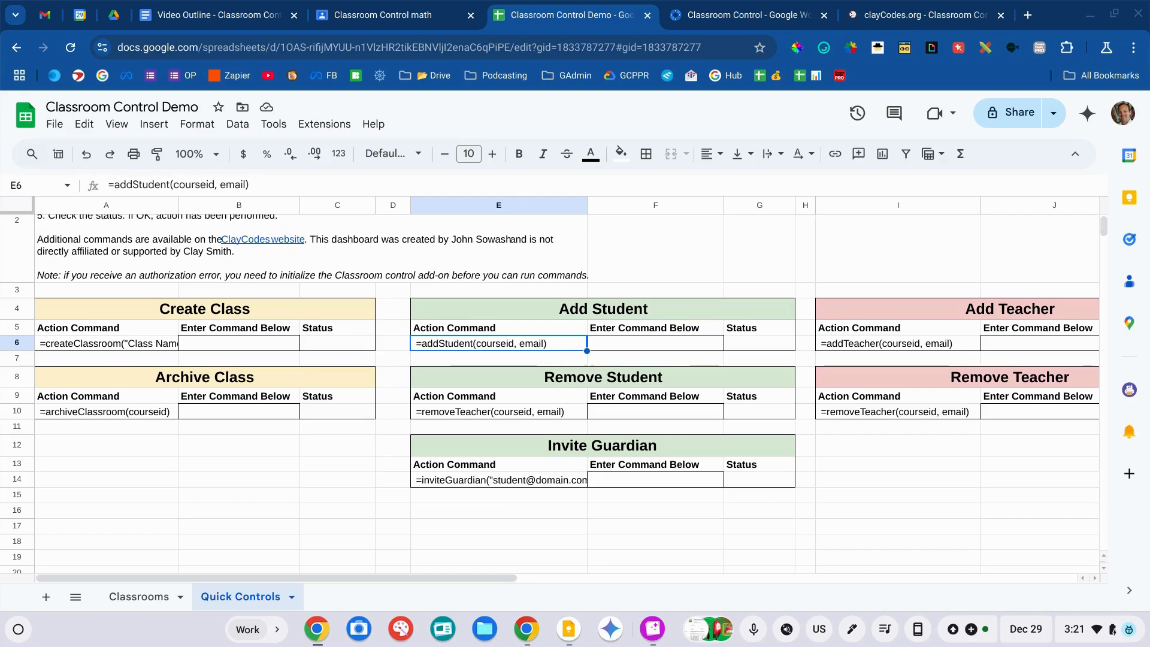
pyautogui.press('Down')
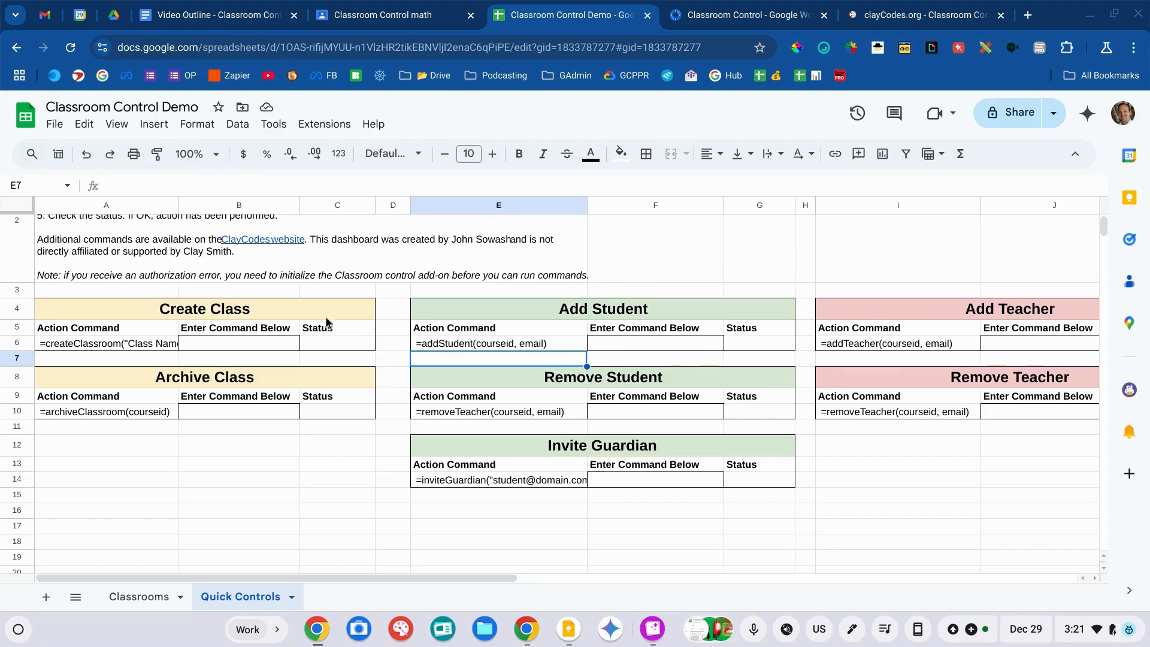
# - Verify the Classrooms sheet shows ok in M12, then go back to Quick Controls
pyautogui.click(261, 310)
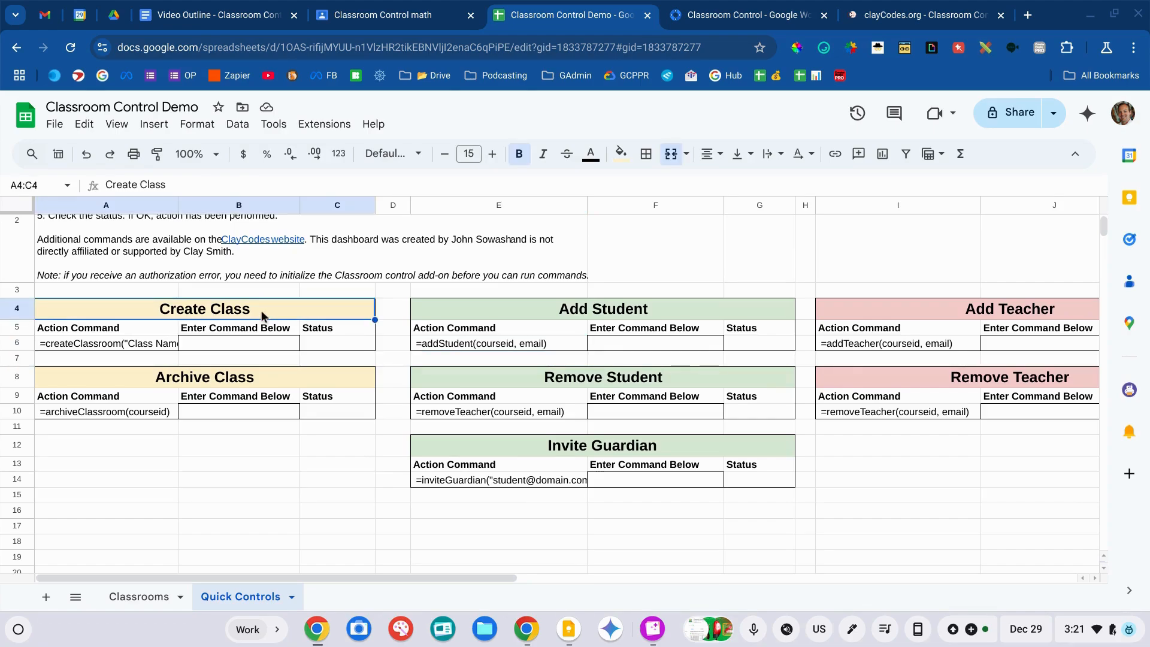
pyautogui.click(139, 597)
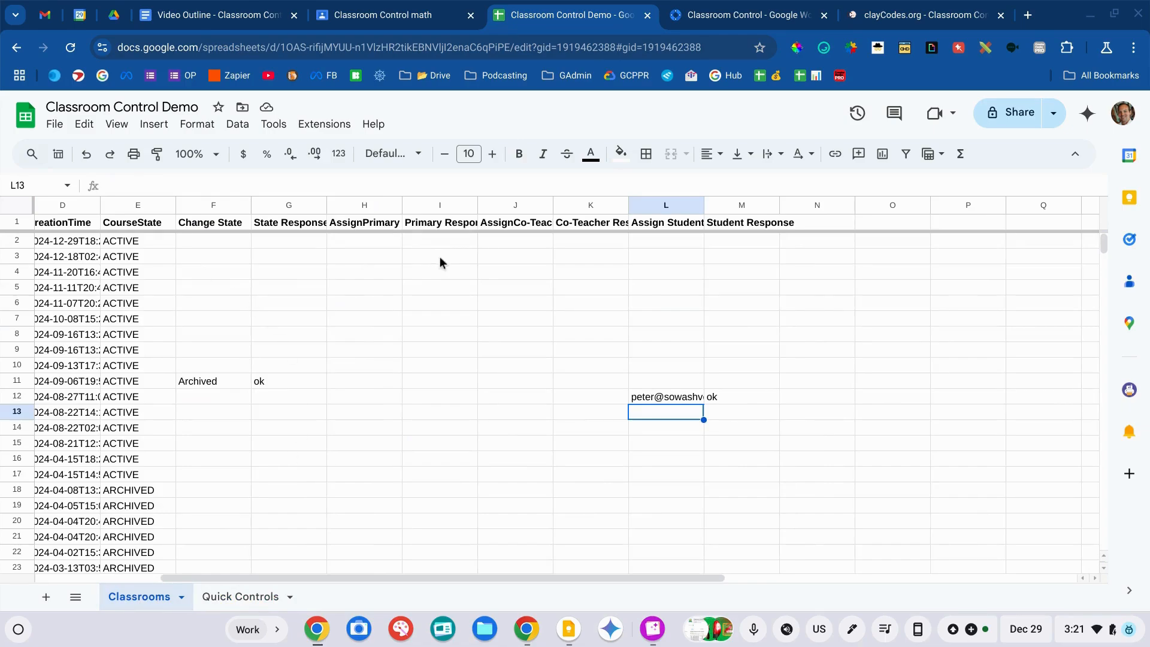
pyautogui.click(228, 605)
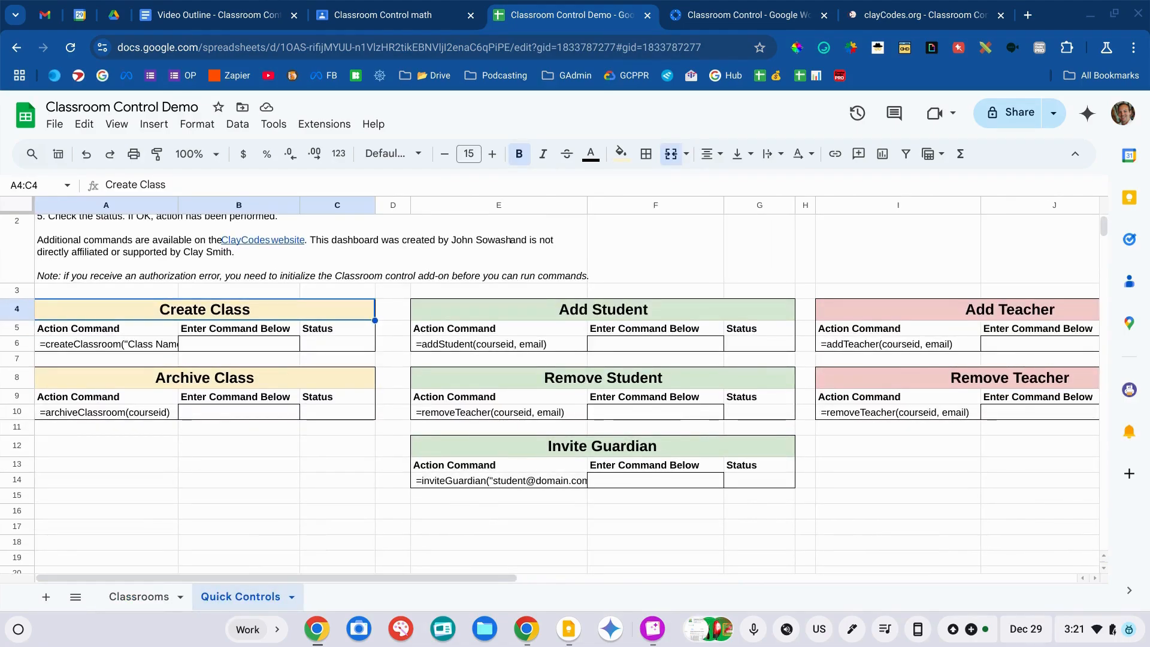
pyautogui.click(91, 344)
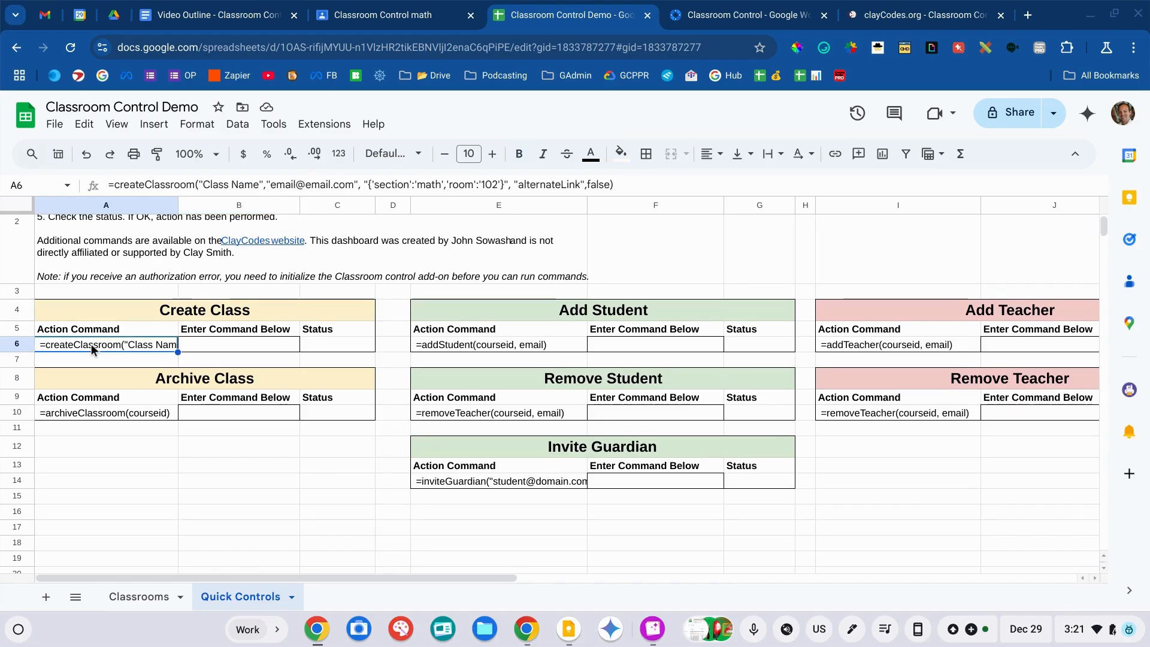
pyautogui.scroll(3, 91, 344)
pyautogui.scroll(-3, 91, 344)
pyautogui.scroll(-1, 78, 386)
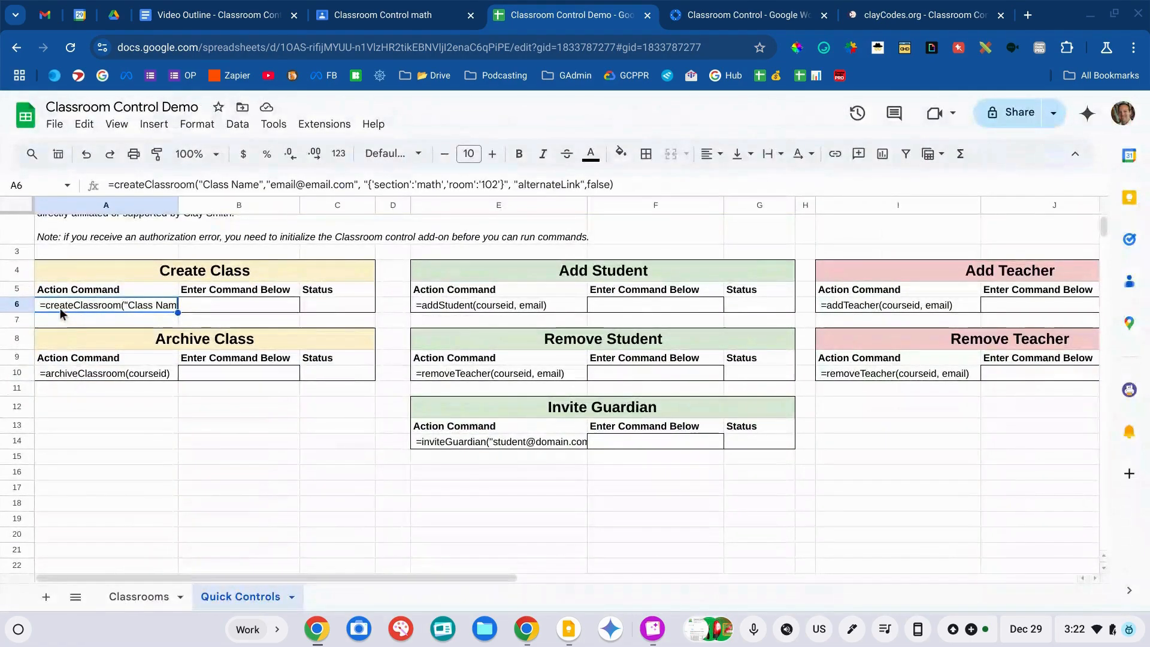
pyautogui.doubleClick(61, 309)
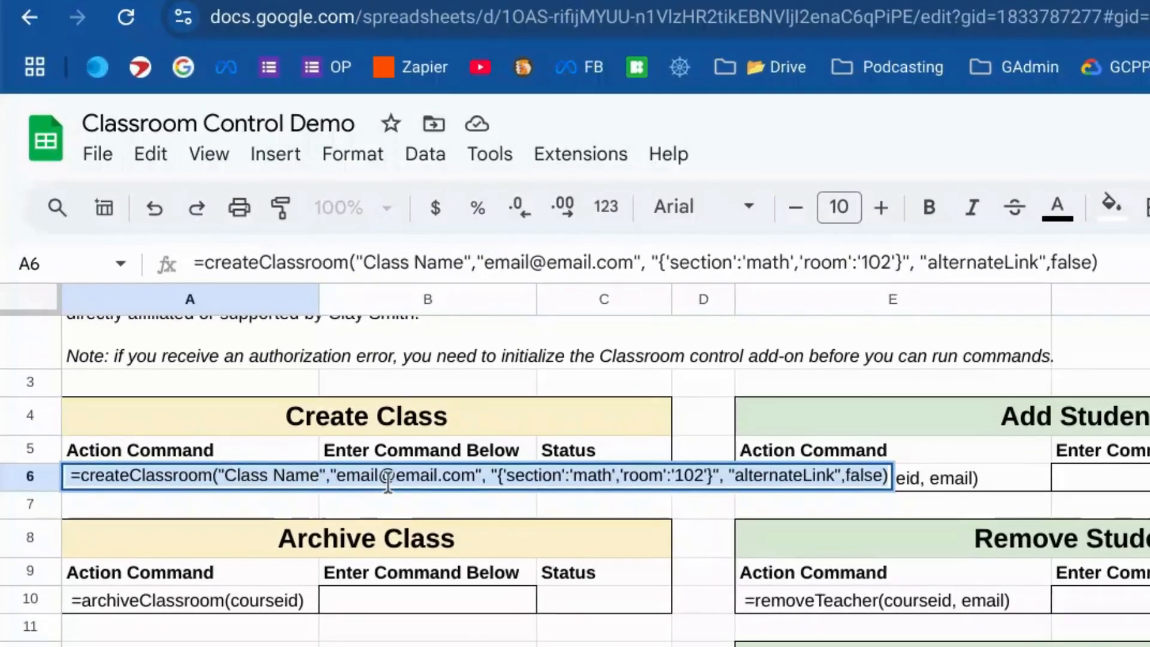
pyautogui.click(388, 482)
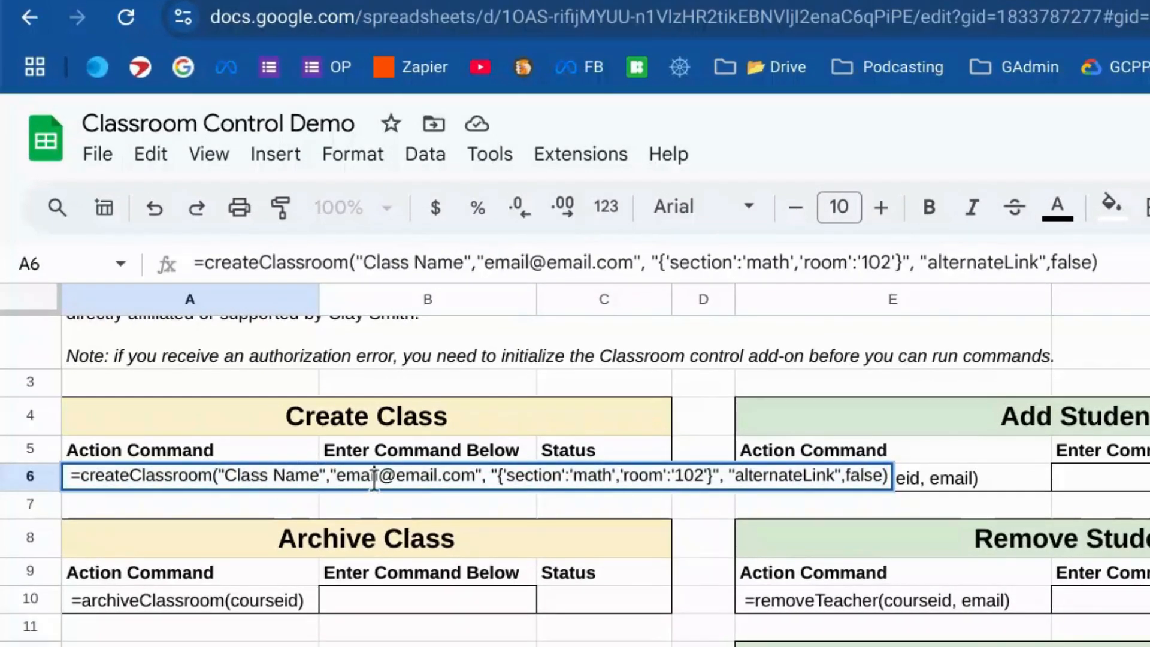
pyautogui.moveTo(518, 477); pyautogui.dragTo(707, 482)
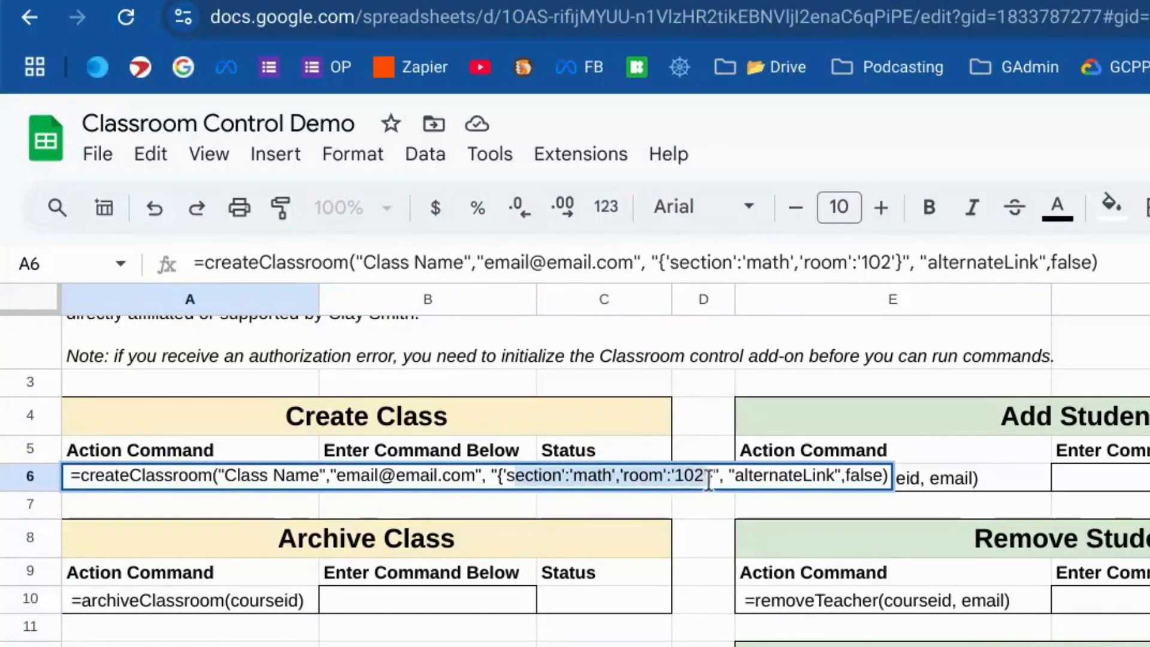
pyautogui.click(669, 643)
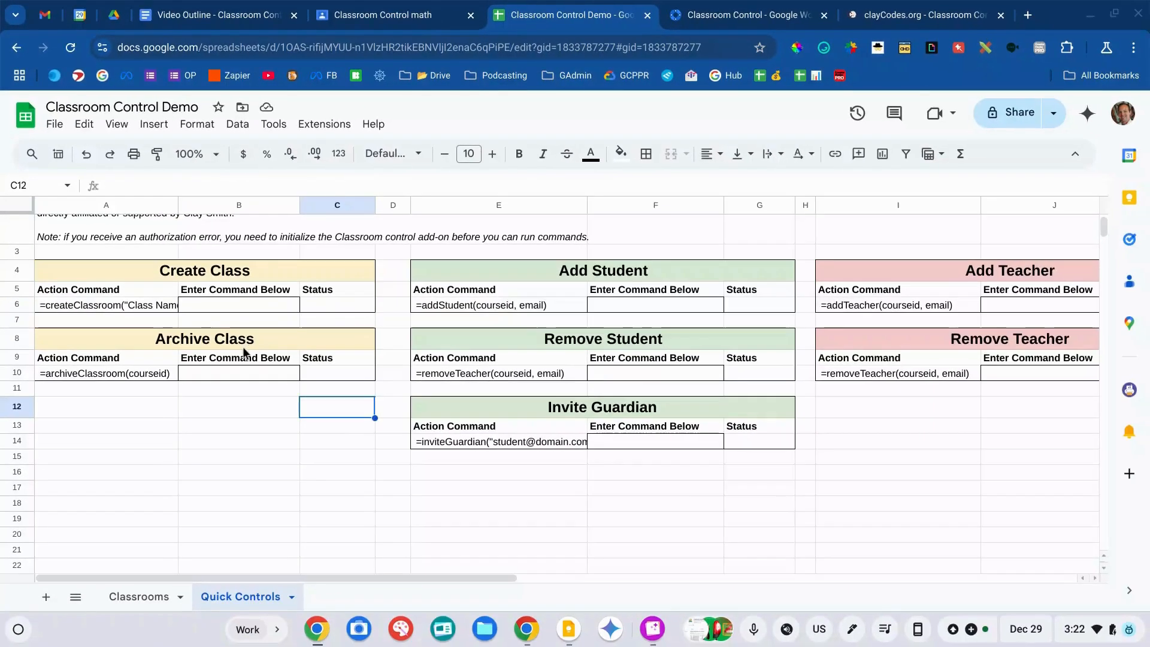
pyautogui.click(434, 544)
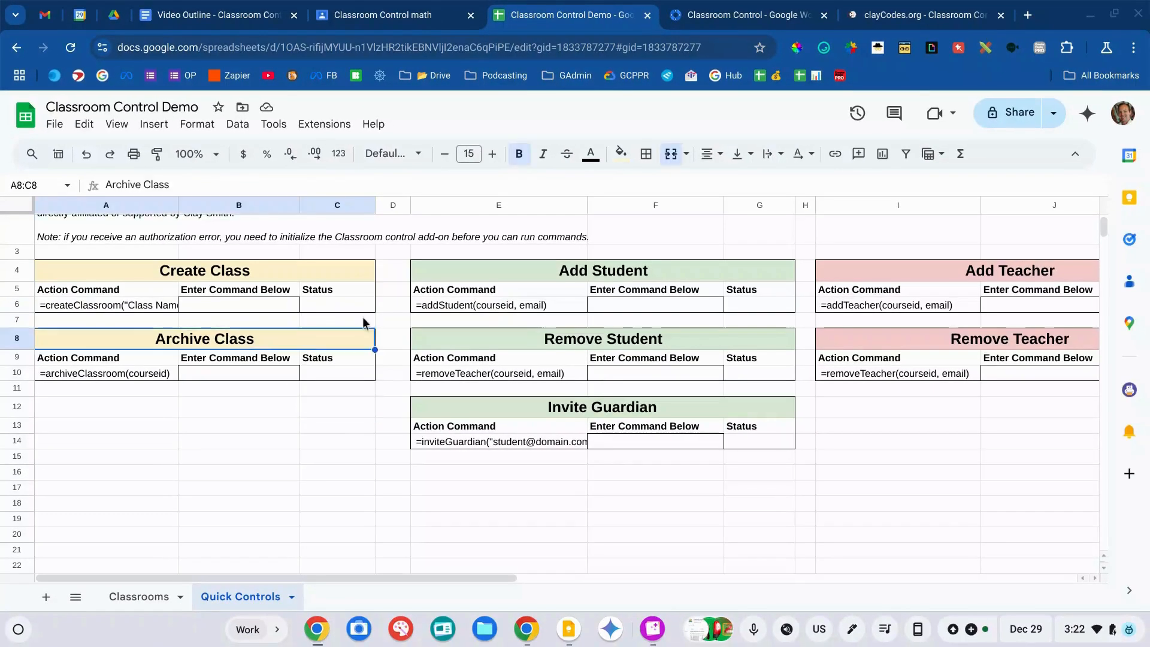
pyautogui.click(552, 271)
pyautogui.click(545, 337)
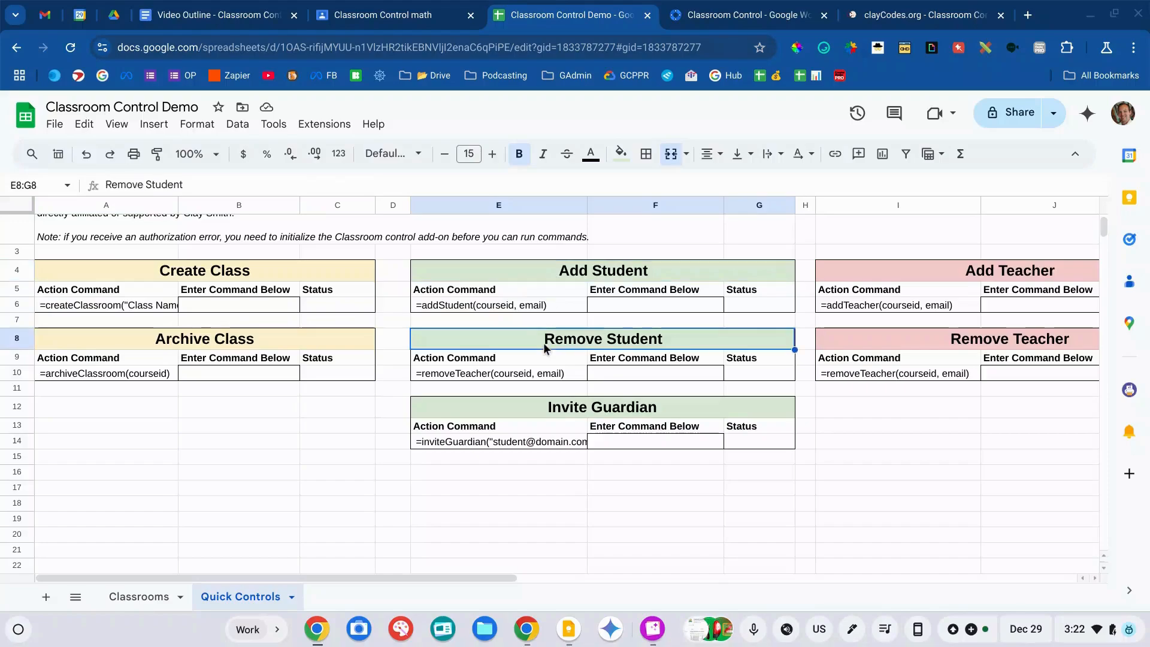
pyautogui.click(550, 414)
pyautogui.hscroll(4, 599, 389)
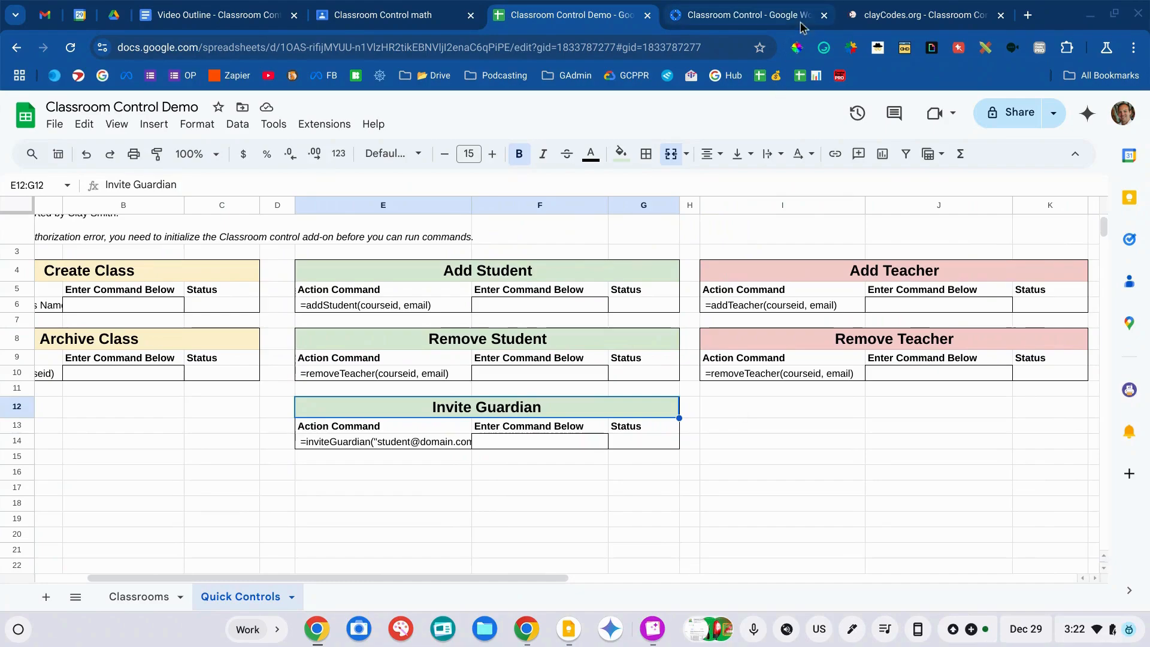
# - Read the clayCodes.org Google Sheets Functions list from createClassroom down to inviteGuardian
pyautogui.click(925, 20)
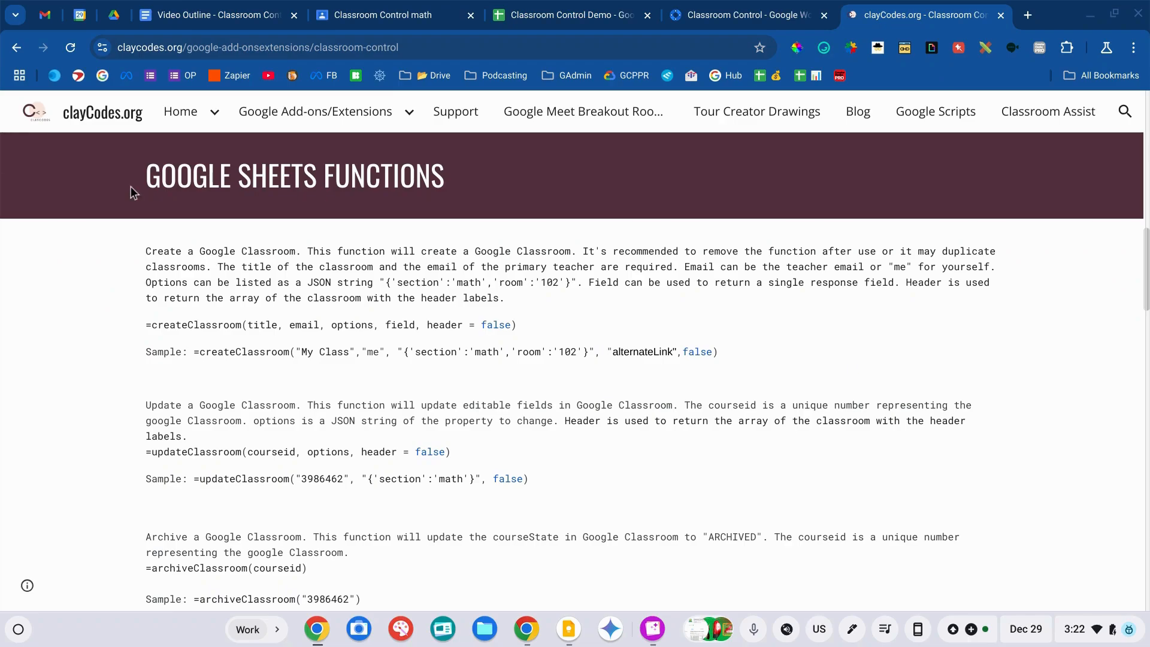
pyautogui.moveTo(176, 175); pyautogui.dragTo(445, 175)
pyautogui.click(405, 321)
pyautogui.scroll(-2, 404, 320)
pyautogui.moveTo(146, 232); pyautogui.dragTo(516, 233)
pyautogui.scroll(-15, 405, 314)
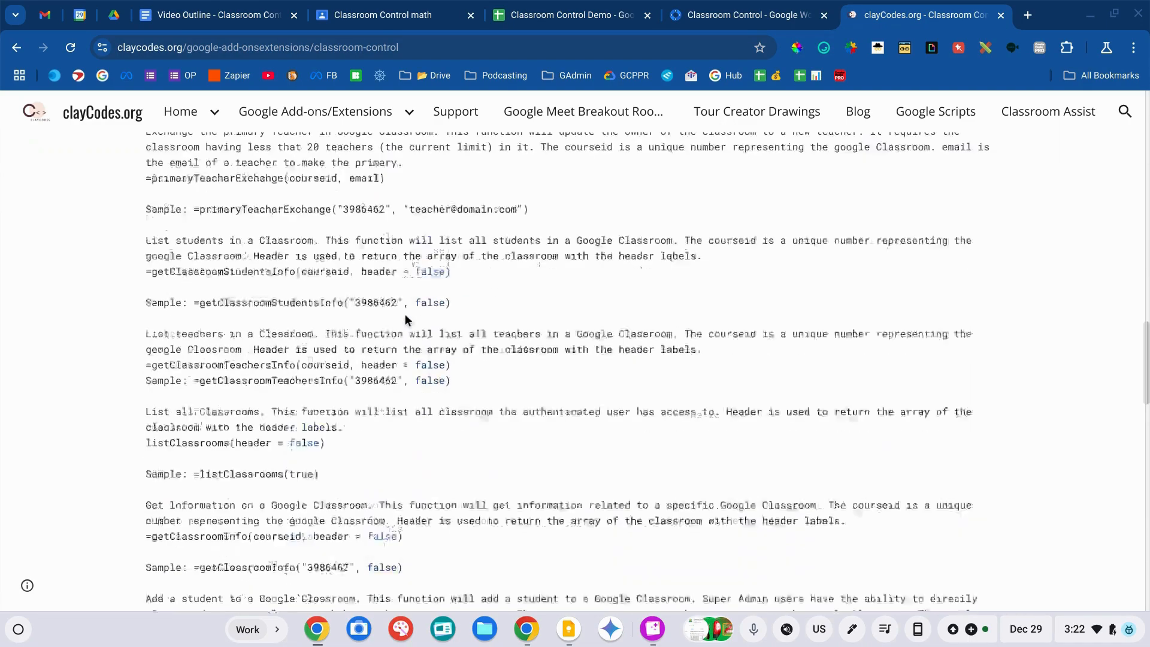
pyautogui.scroll(-15, 574, 371)
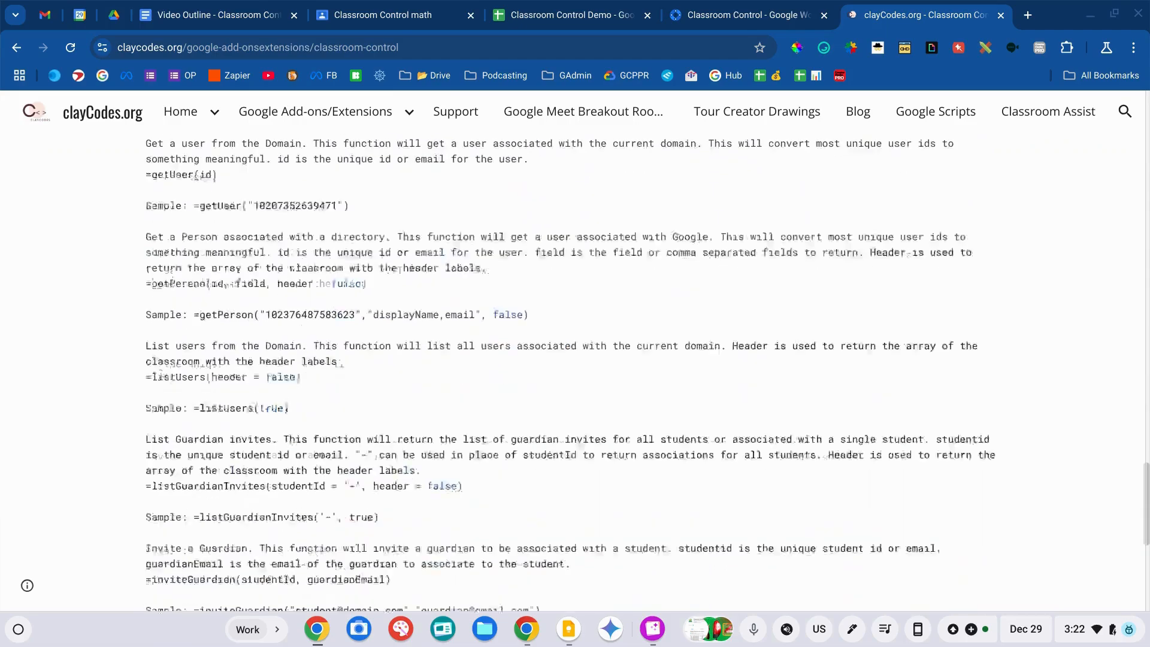